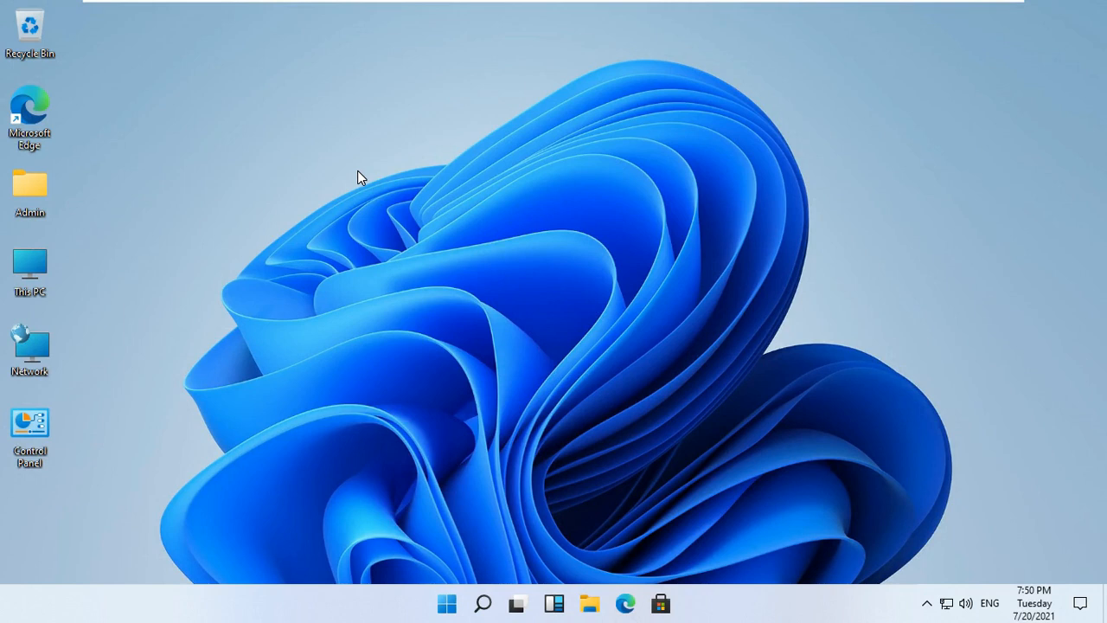
Open the Ethernet0 adapter's Properties from the Network and Sharing Center adapter list.
right_click(40, 350)
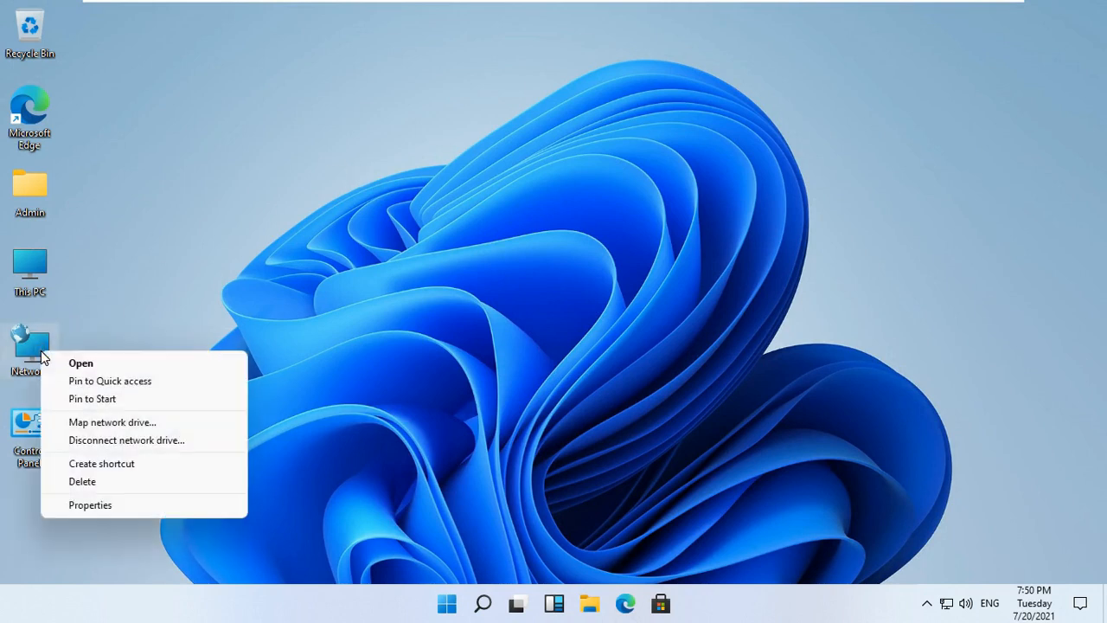
click(90, 505)
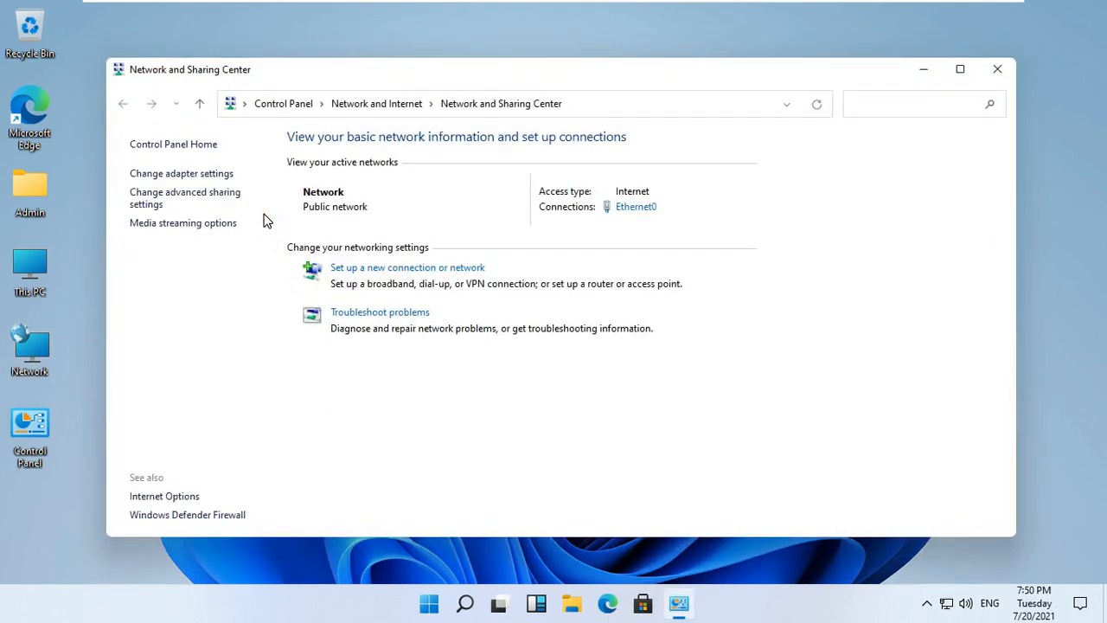
click(208, 174)
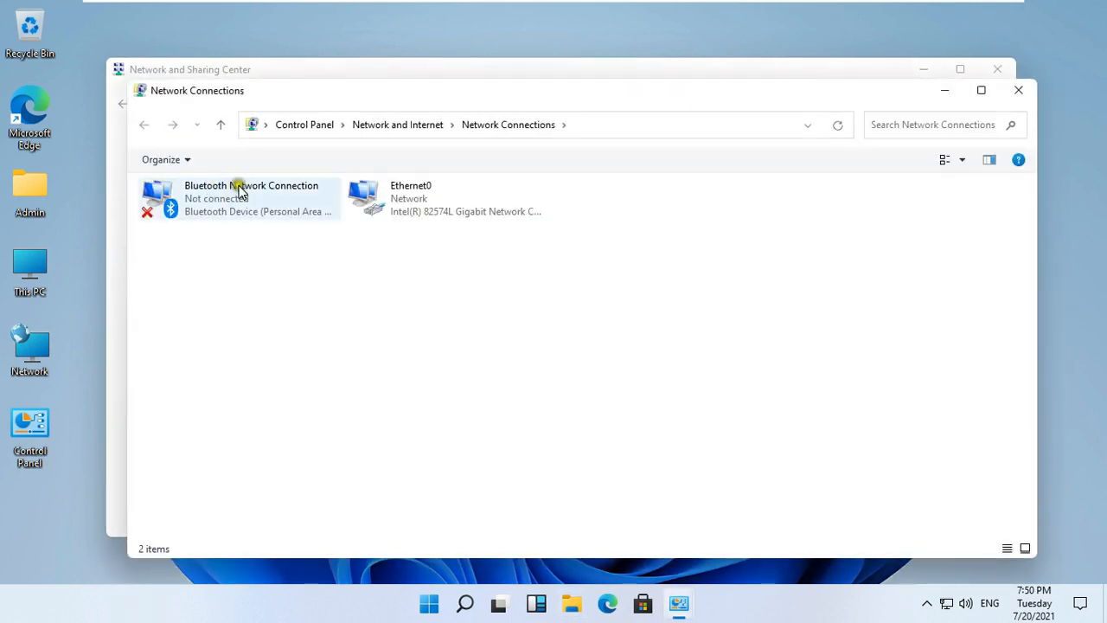
click(400, 211)
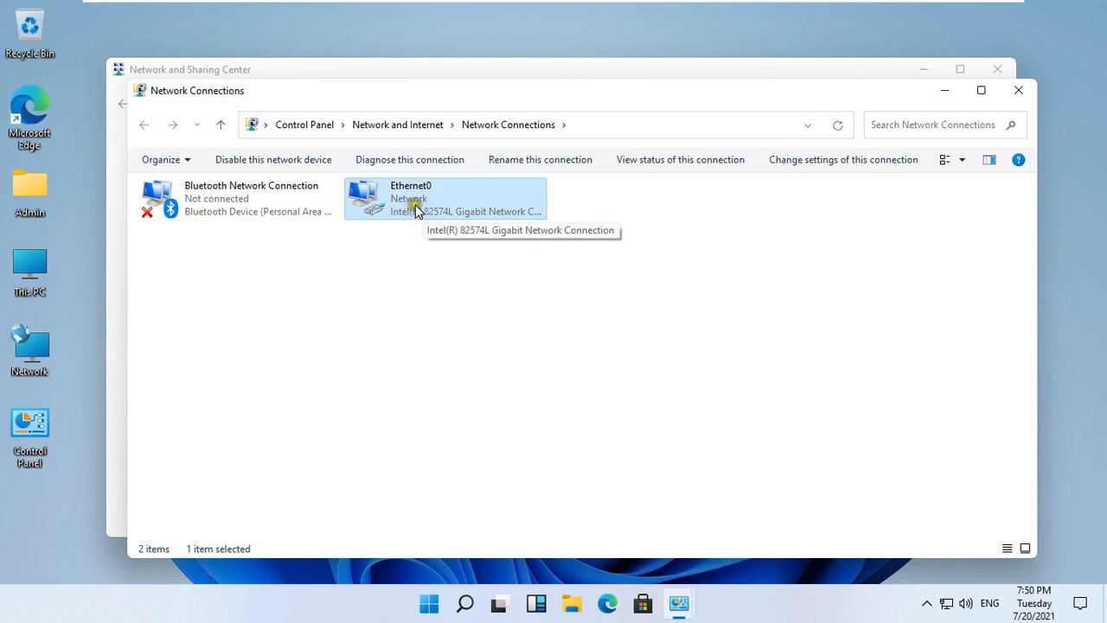
right_click(417, 211)
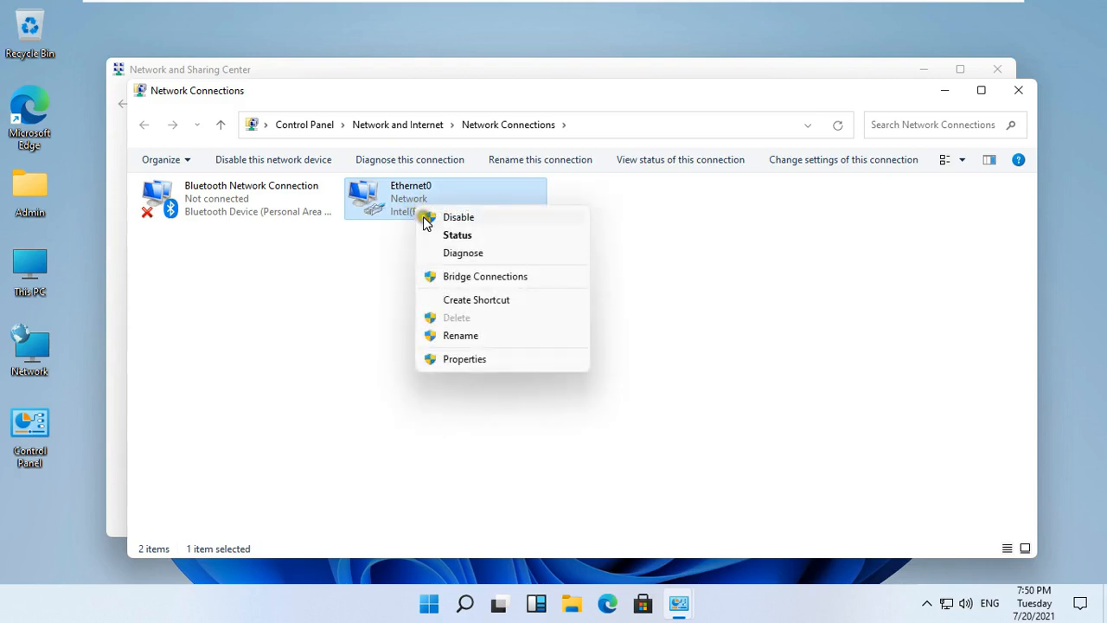
click(460, 359)
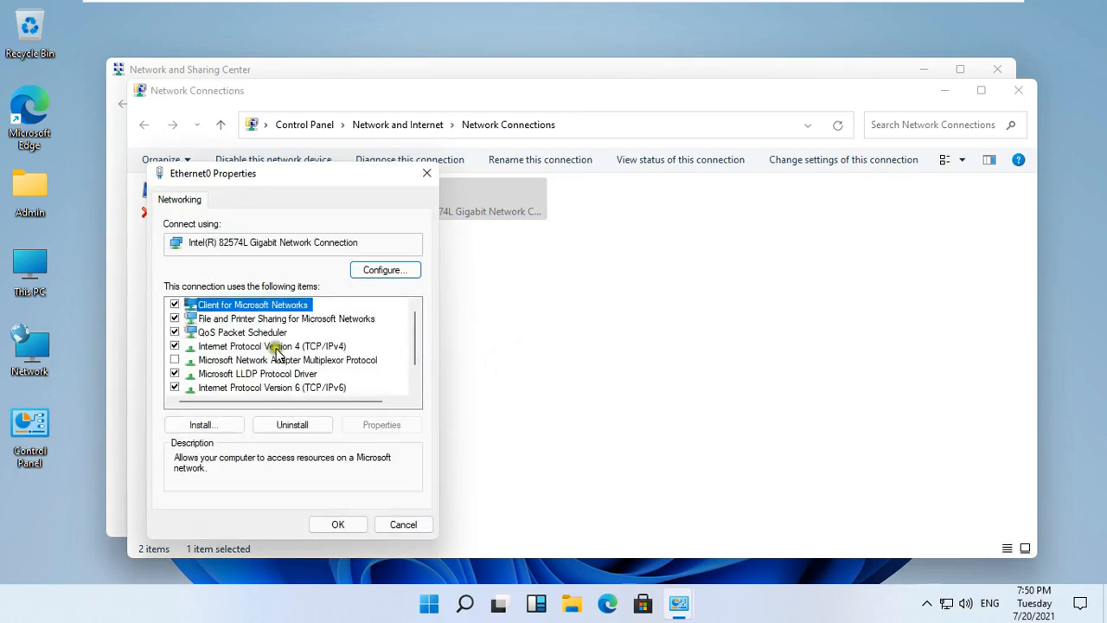
Give Ethernet0's TCP/IPv4 a static address 172.16.0.10 with subnet mask 255.255.0.0.
click(273, 346)
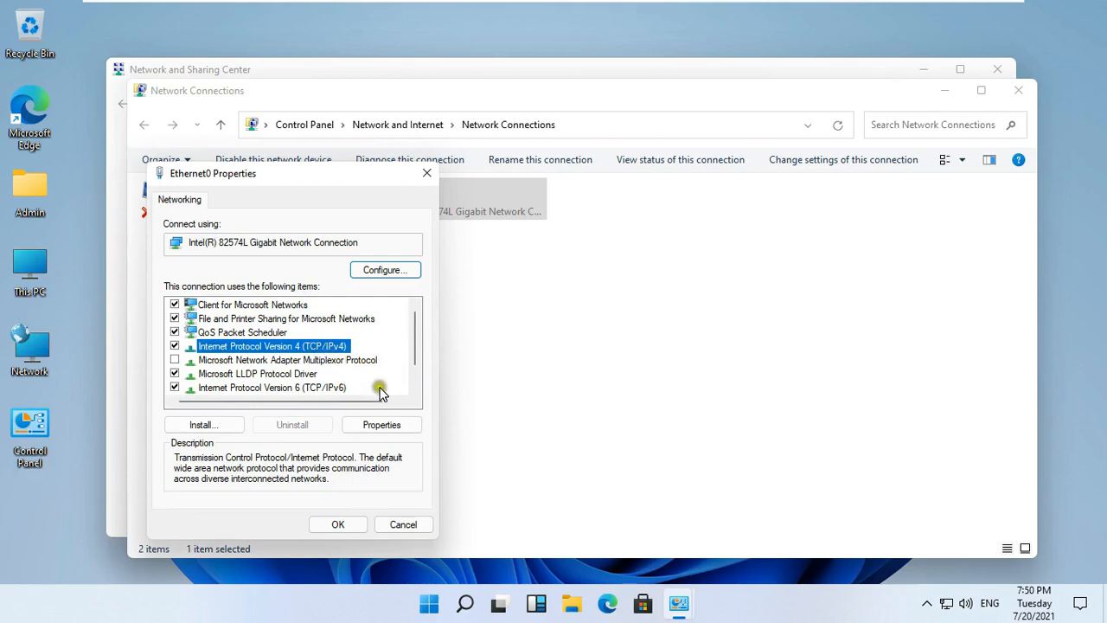
click(398, 428)
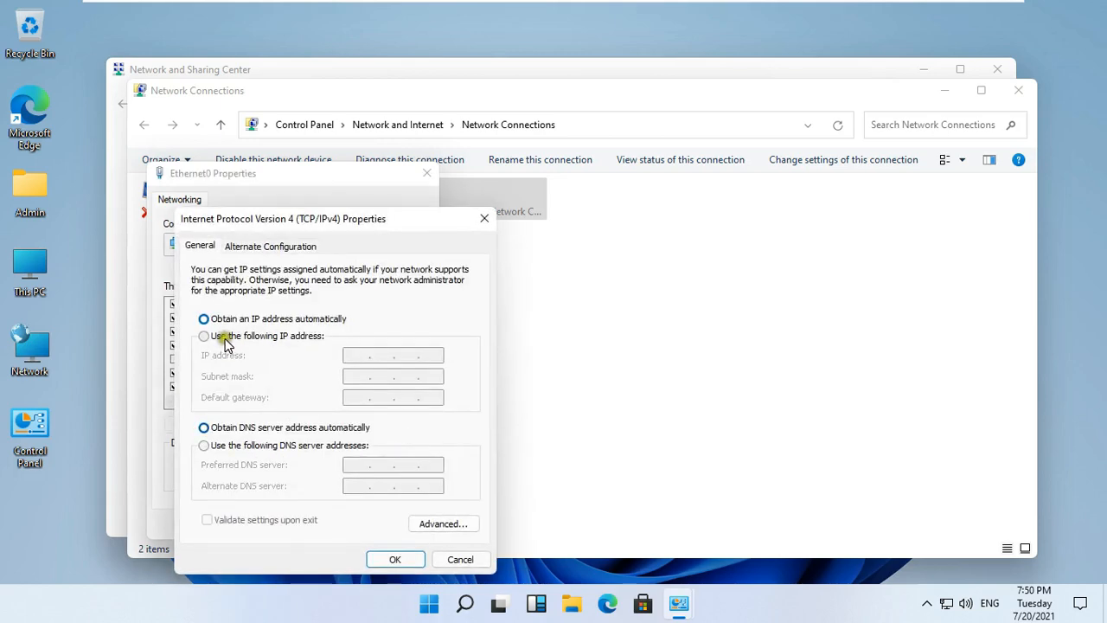
click(271, 339)
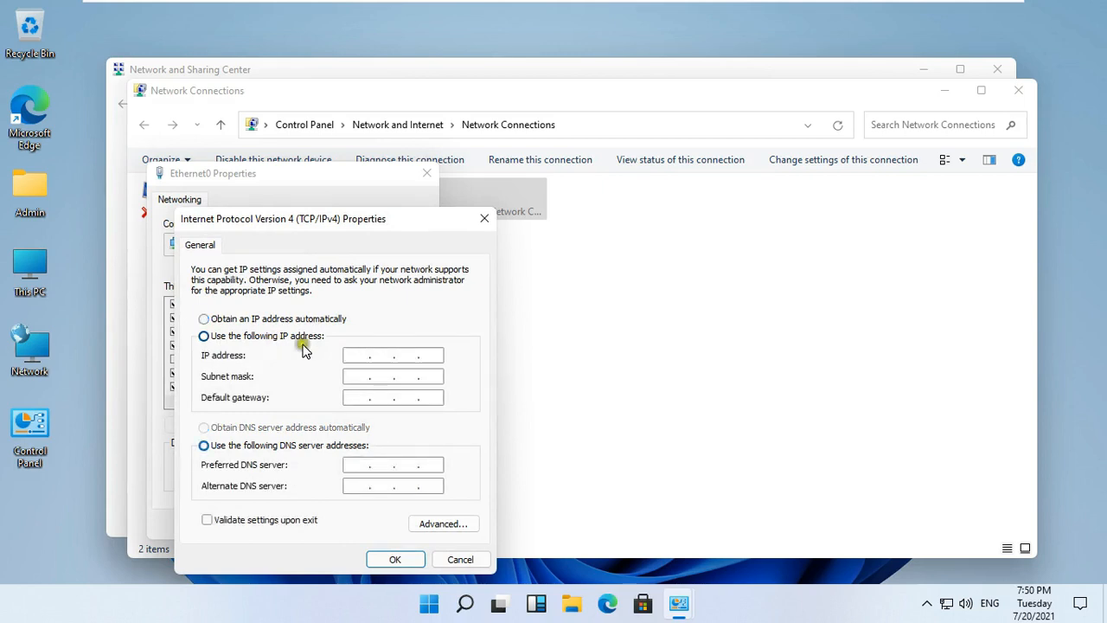
click(351, 355)
text(172.16.0.)
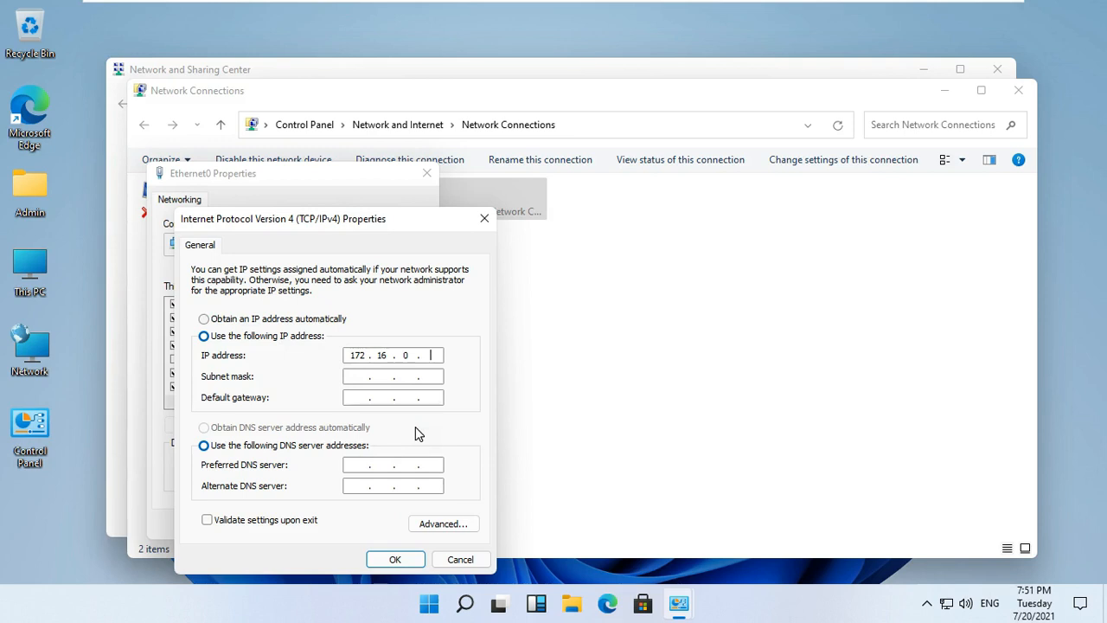
text(10)
click(365, 375)
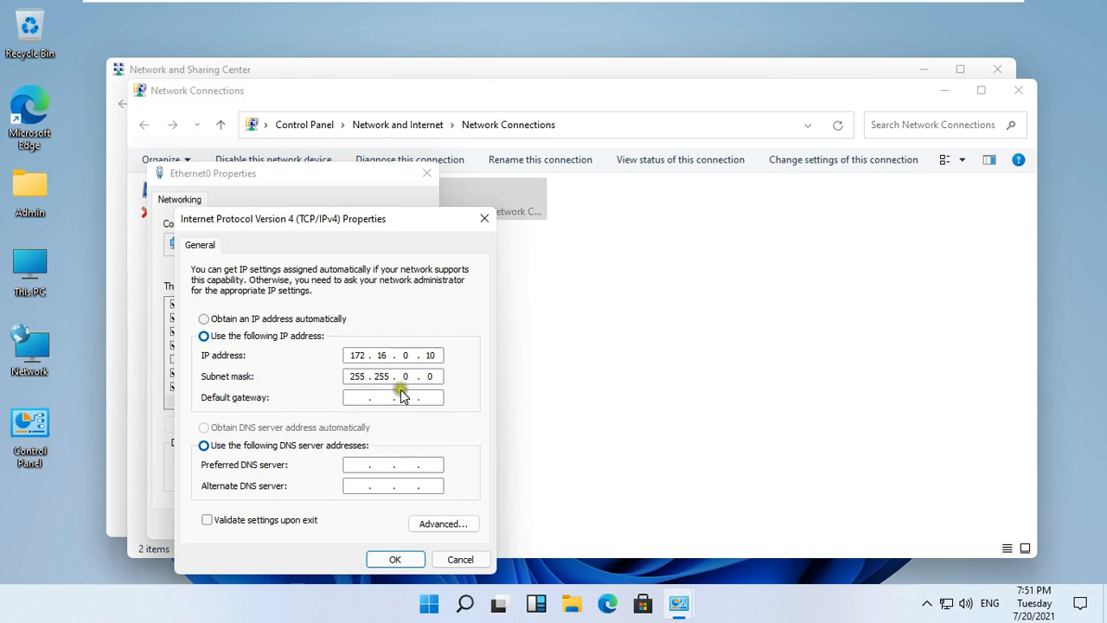
click(358, 463)
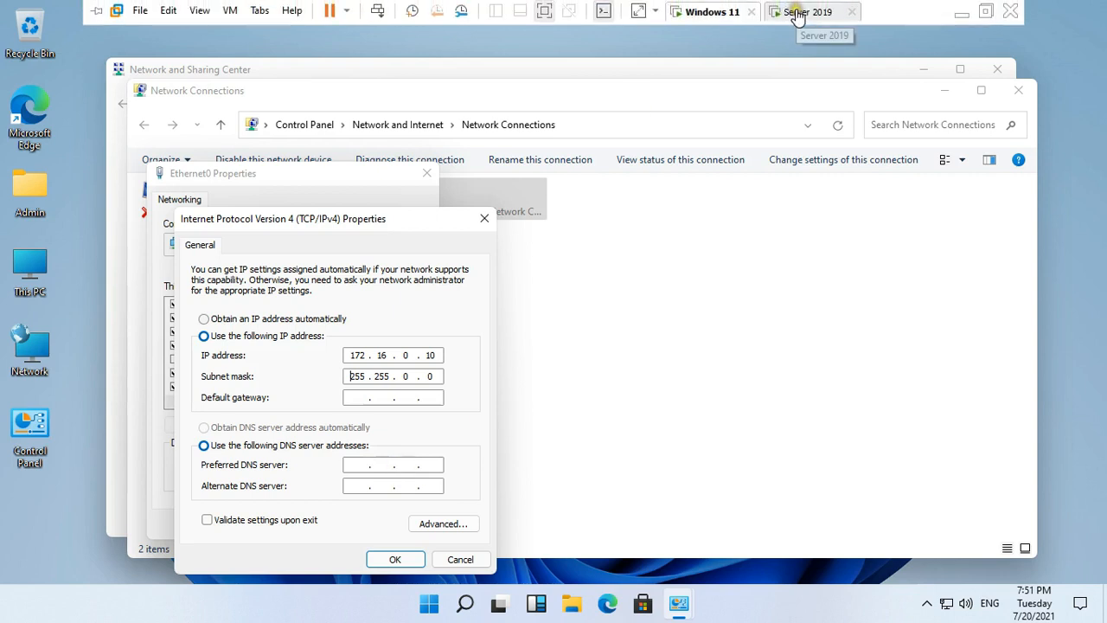
On the Server 2019 VM, run ipconfig in an admin command prompt to read 172.16.0.1, then close it.
click(801, 13)
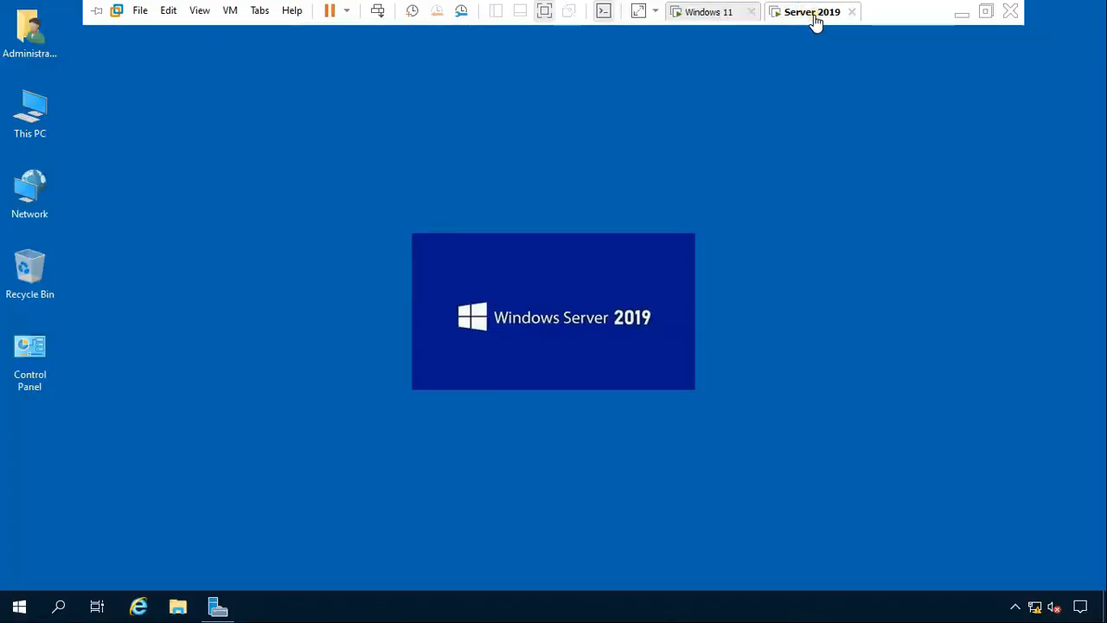
right_click(26, 596)
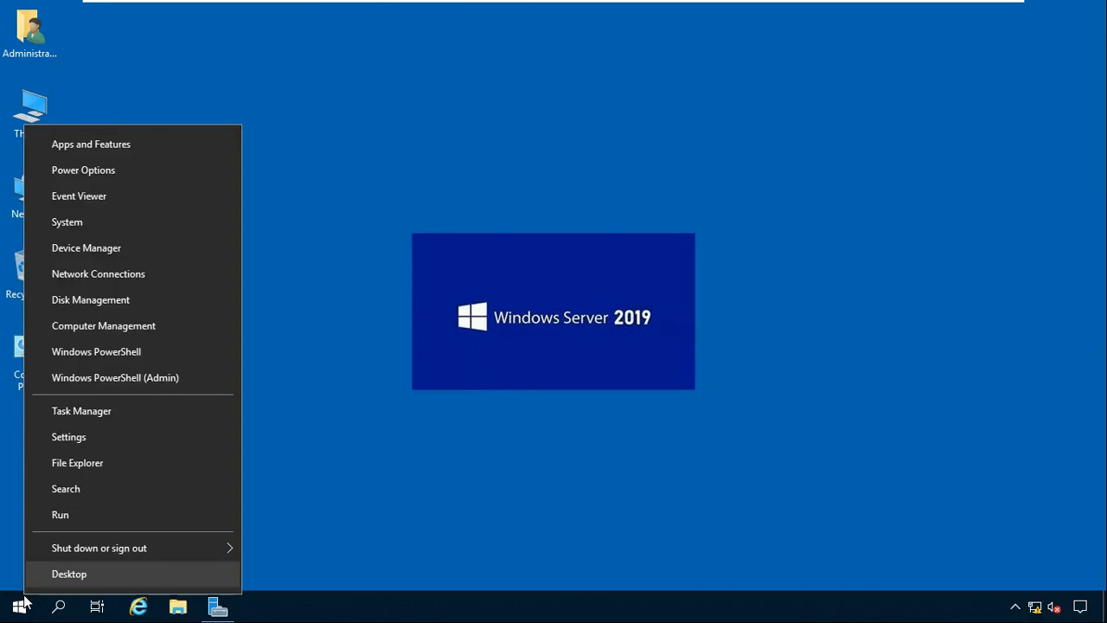
click(82, 514)
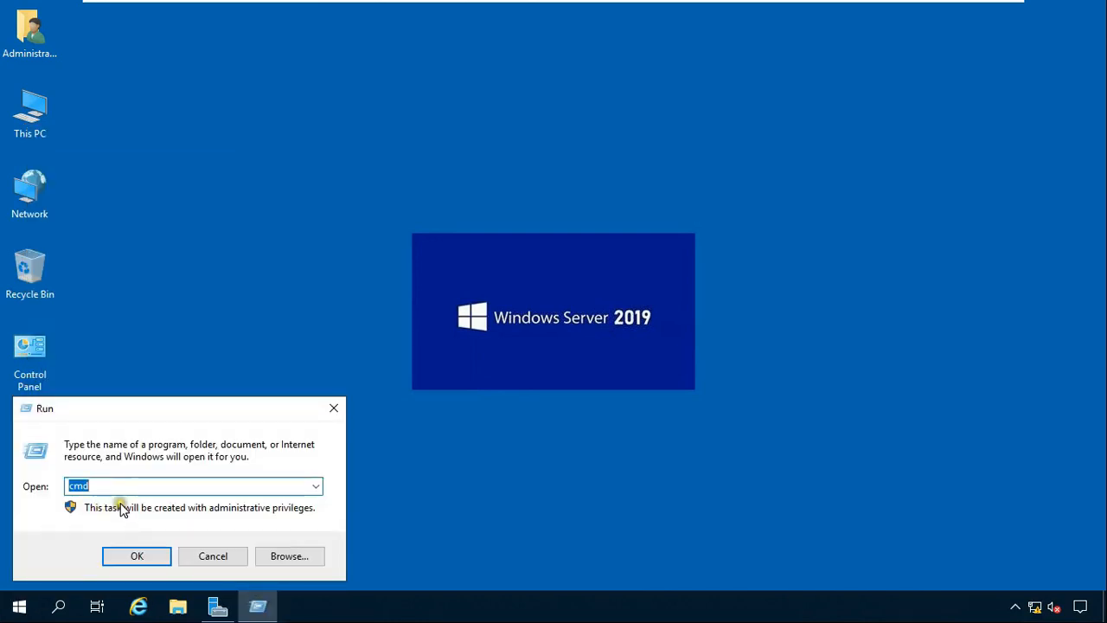
key(Return)
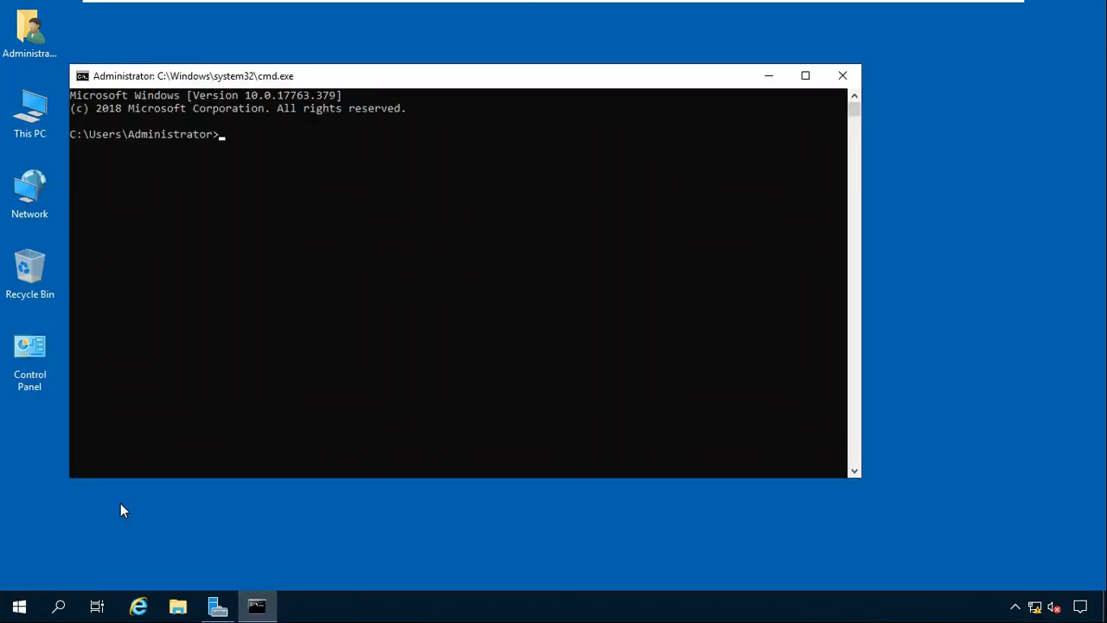
text(ipconfig)
key(Return)
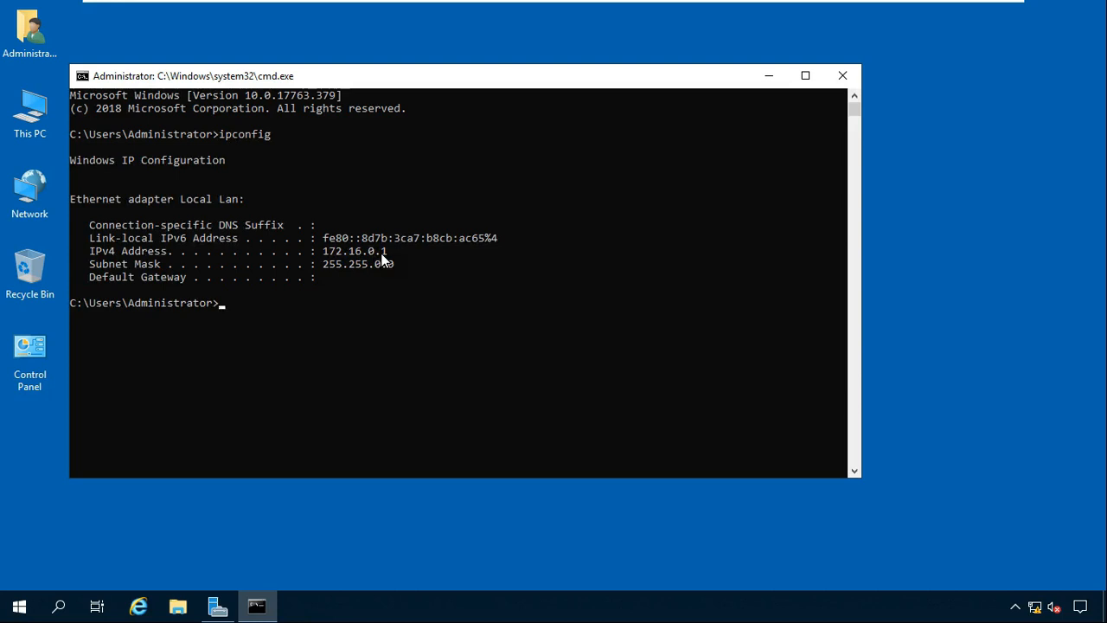
click(840, 76)
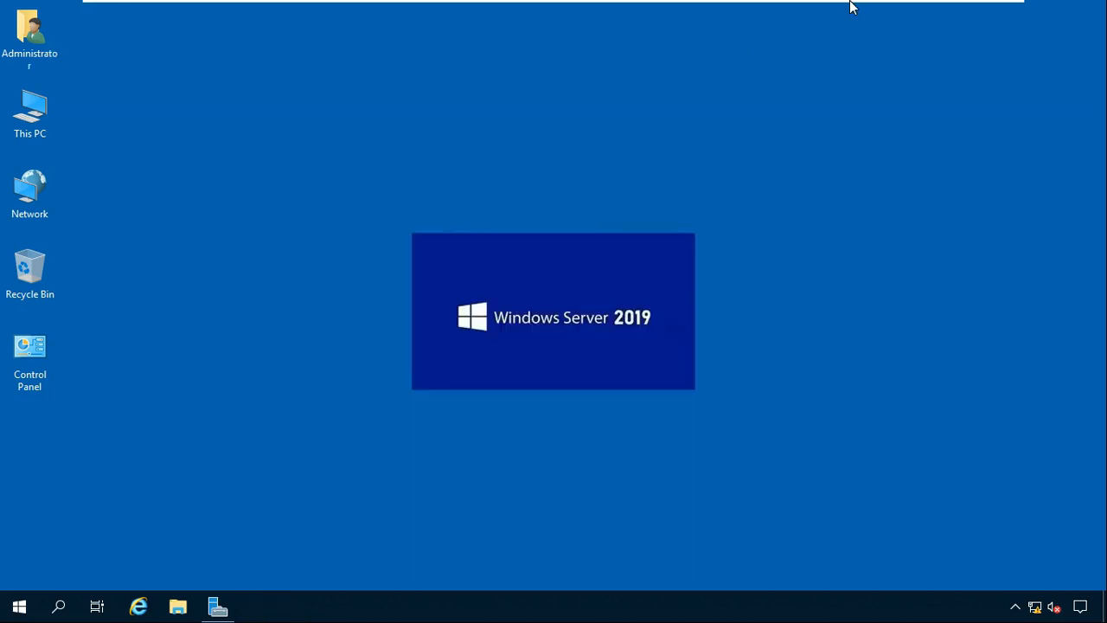
Back on Windows 11, set the preferred DNS server to 172.16.0.1 and apply the IPv4 settings.
mouse_move(835, 7)
click(705, 11)
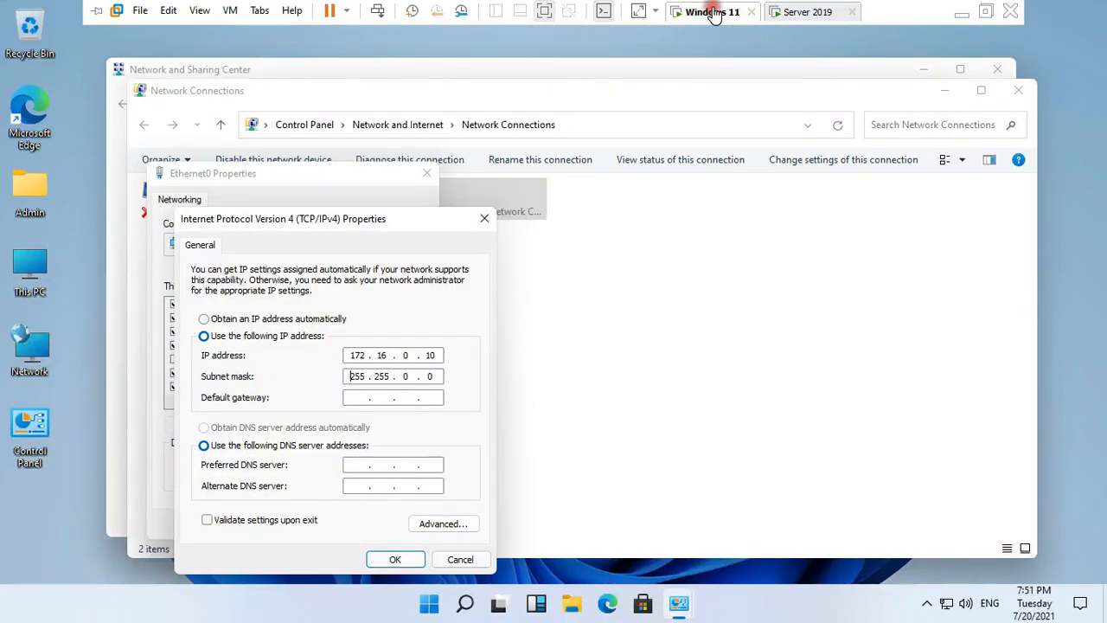
click(359, 466)
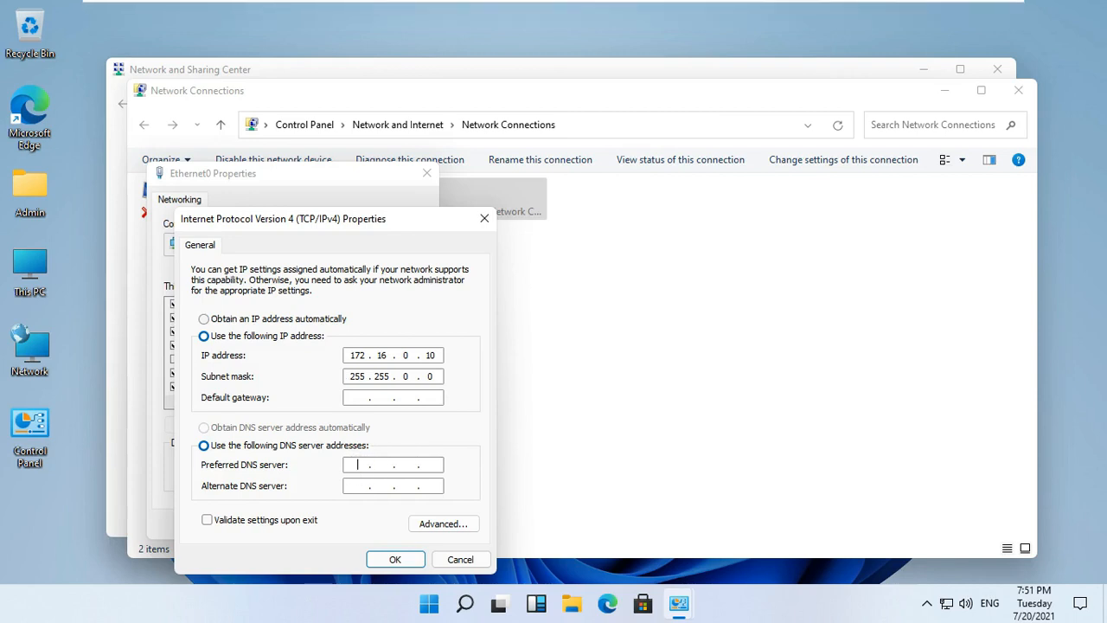
text(172.16.0.1)
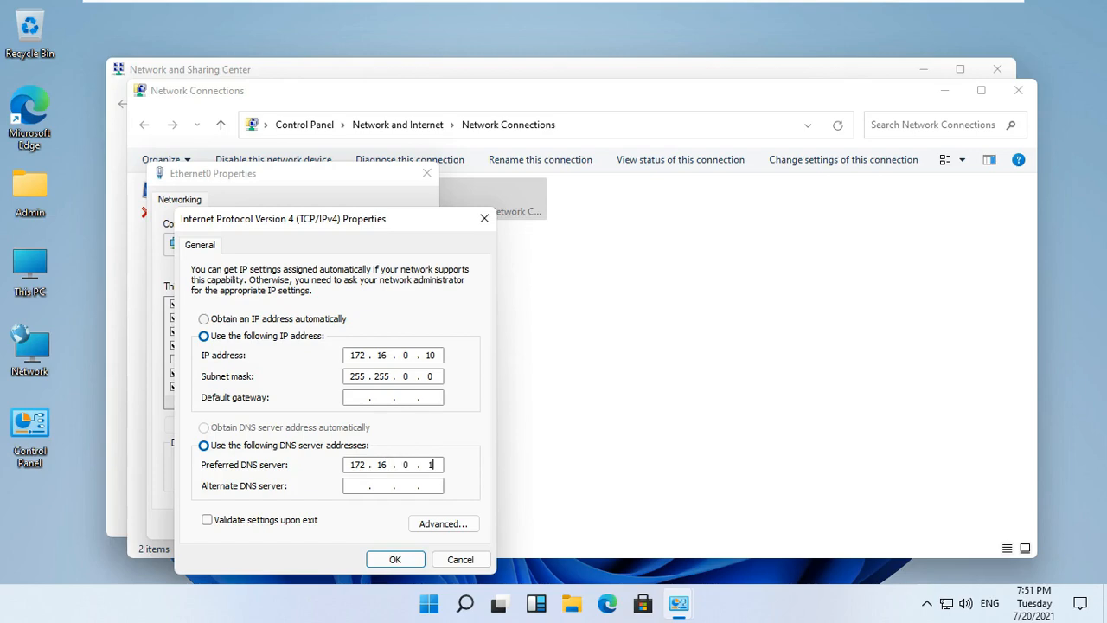
click(401, 560)
Close Ethernet0 Properties, Network Connections and the Network and Sharing Center.
click(349, 524)
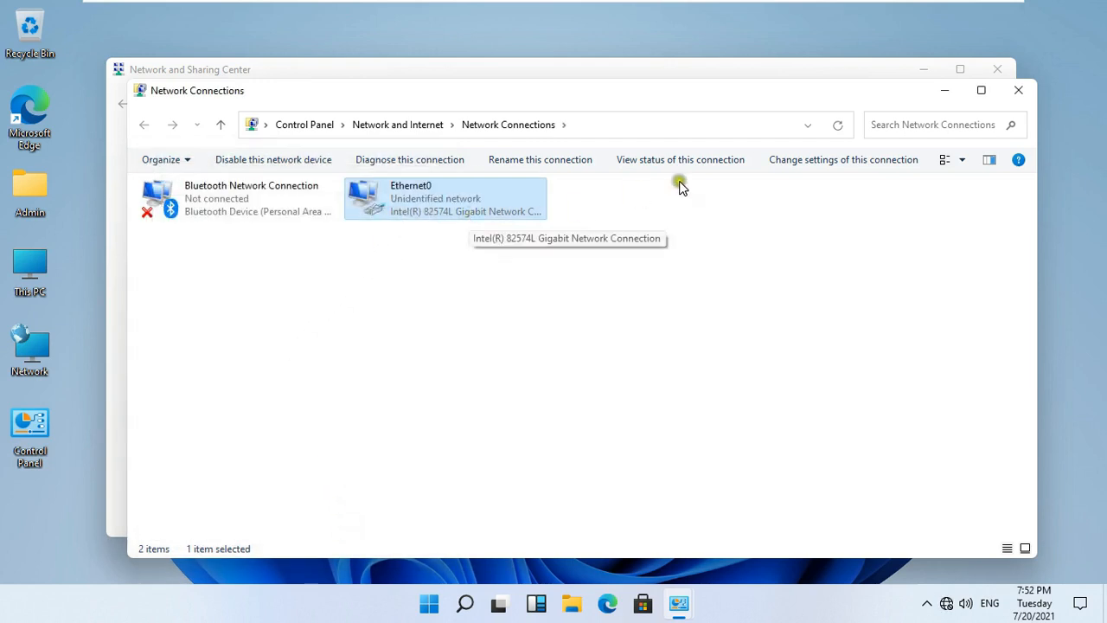
click(1018, 93)
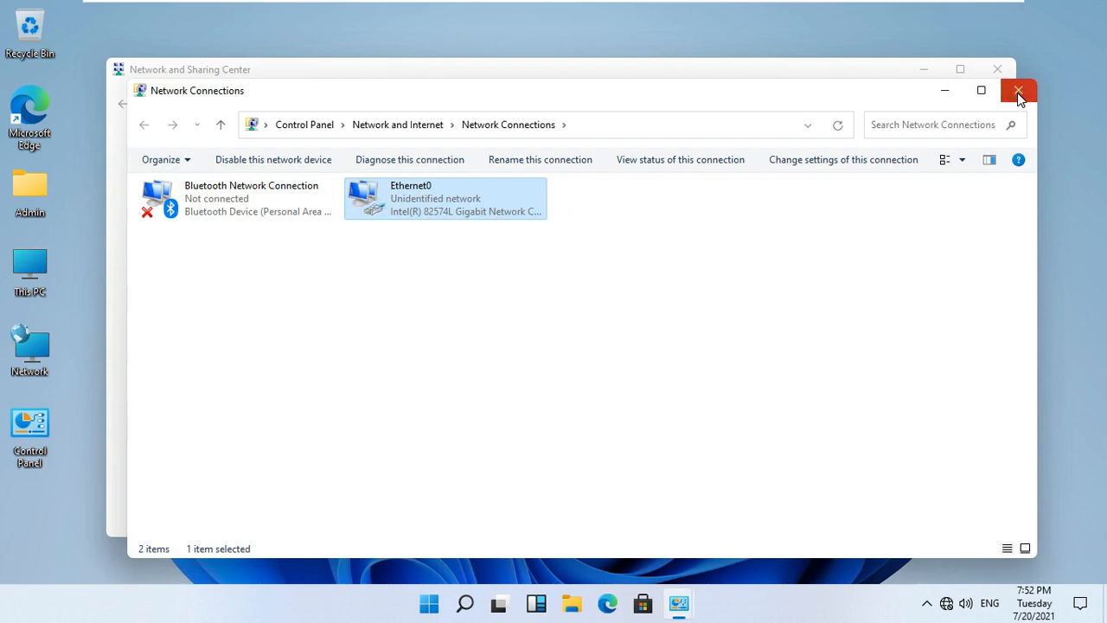
click(997, 70)
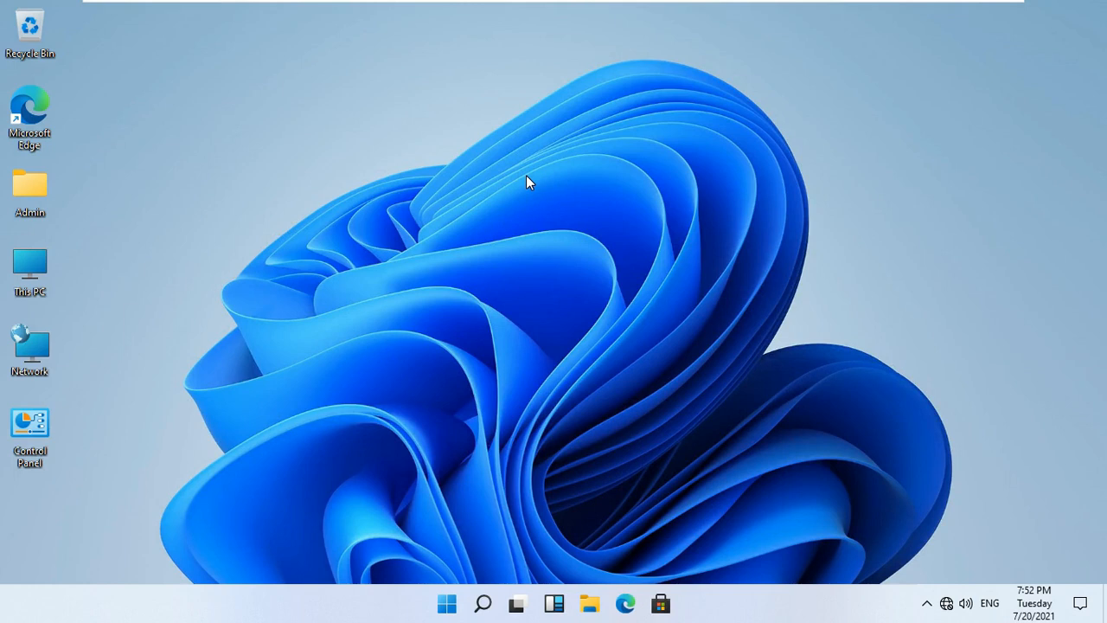
Open cmd on Windows 11 and ping 172.16.0.1, receiving all four replies.
right_click(446, 603)
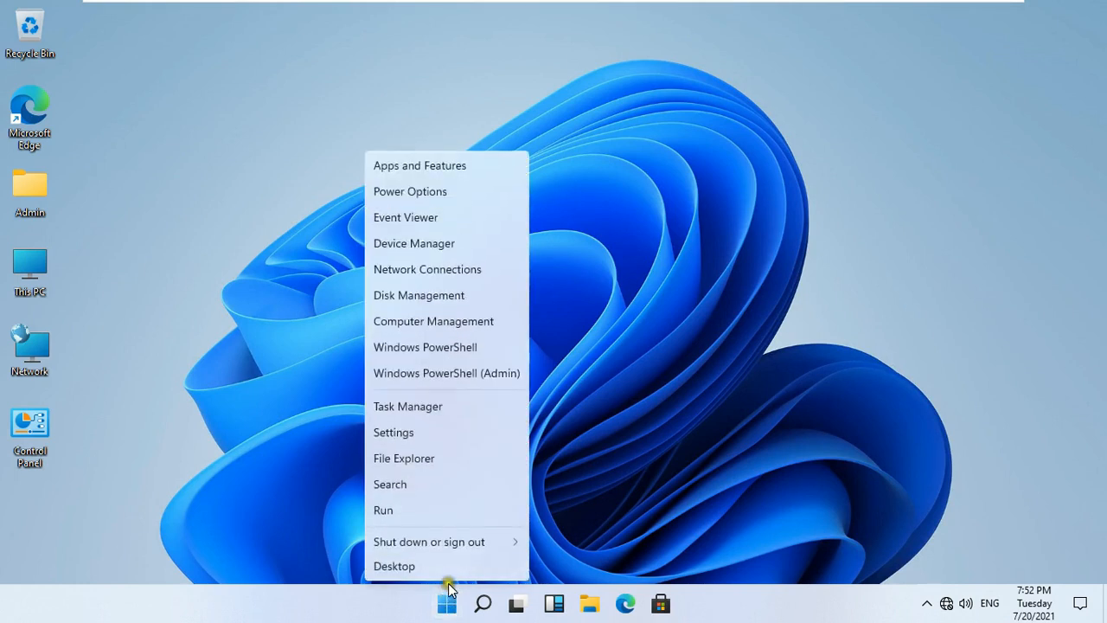
click(415, 510)
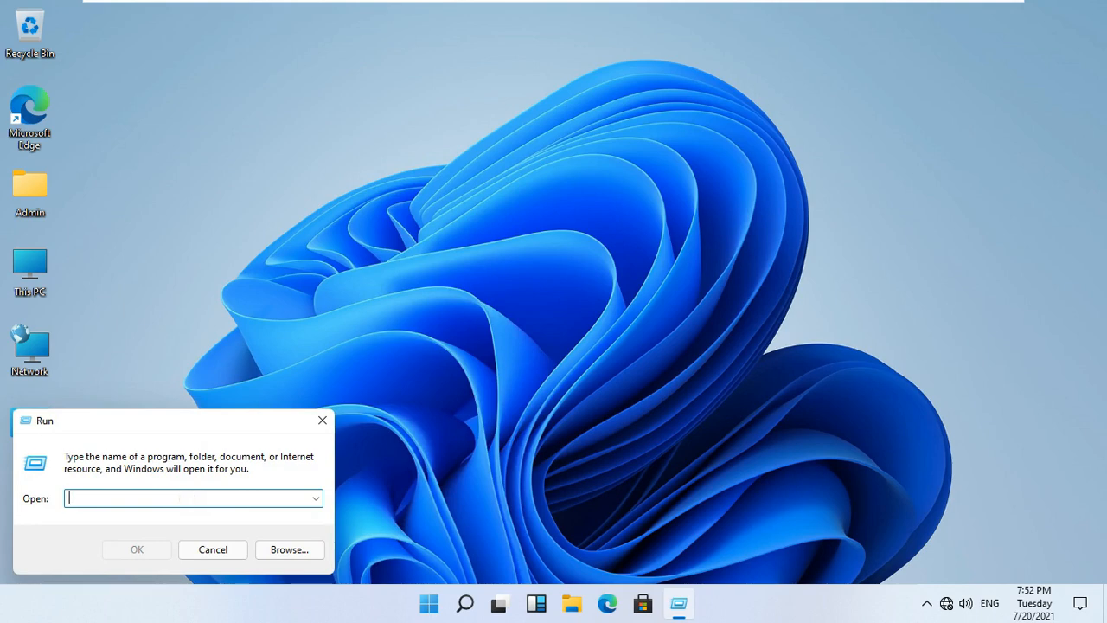
text(cmd)
key(Return)
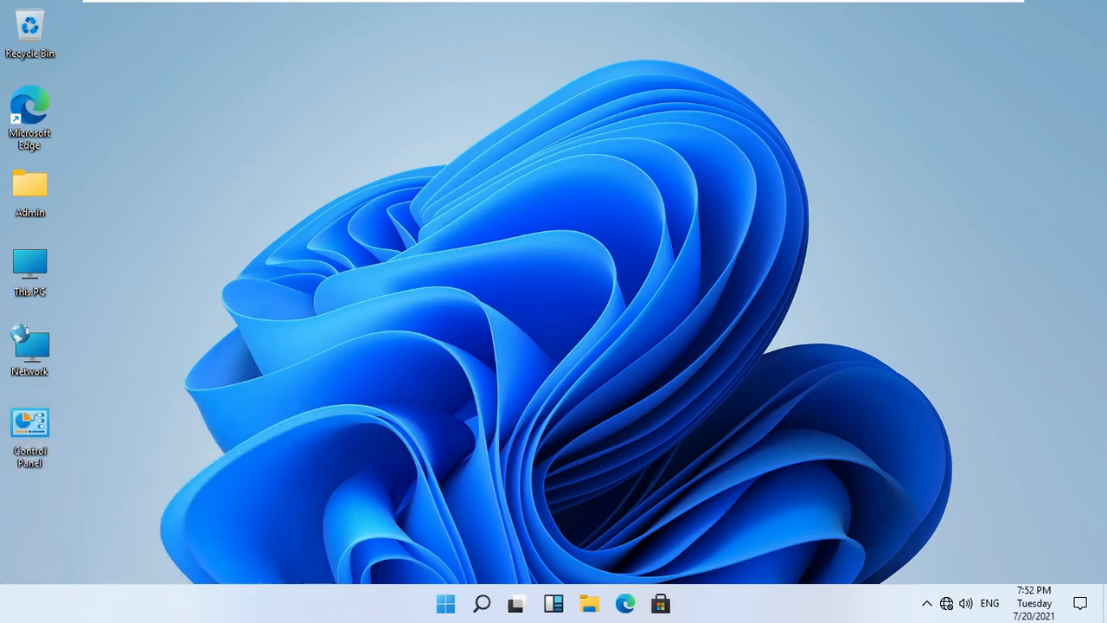
text(ping)
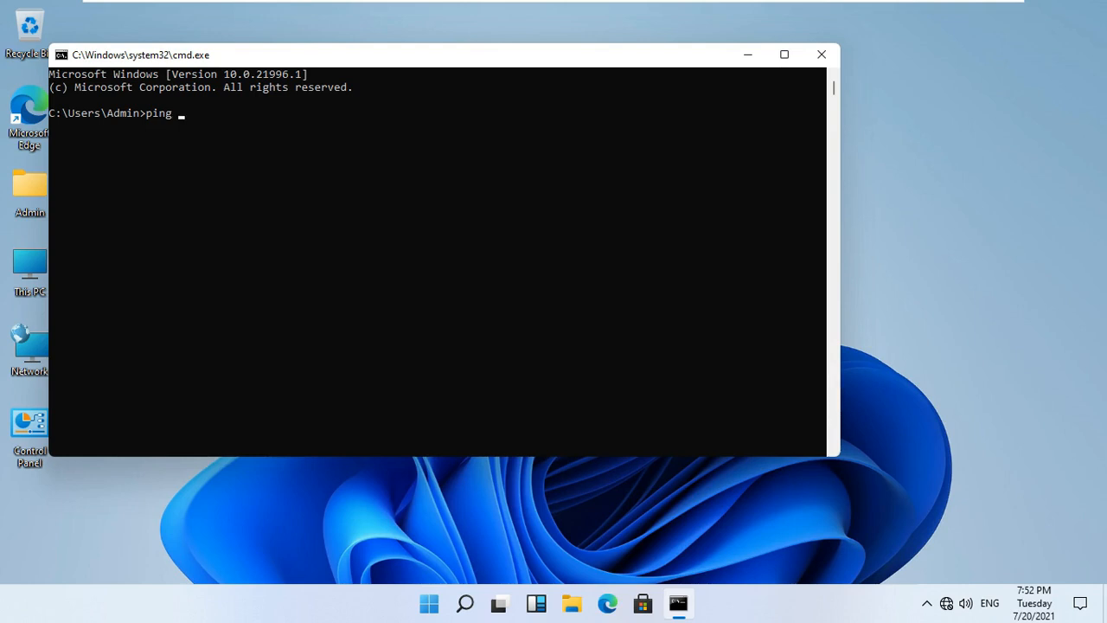
text( 172.16.0.1)
key(Return)
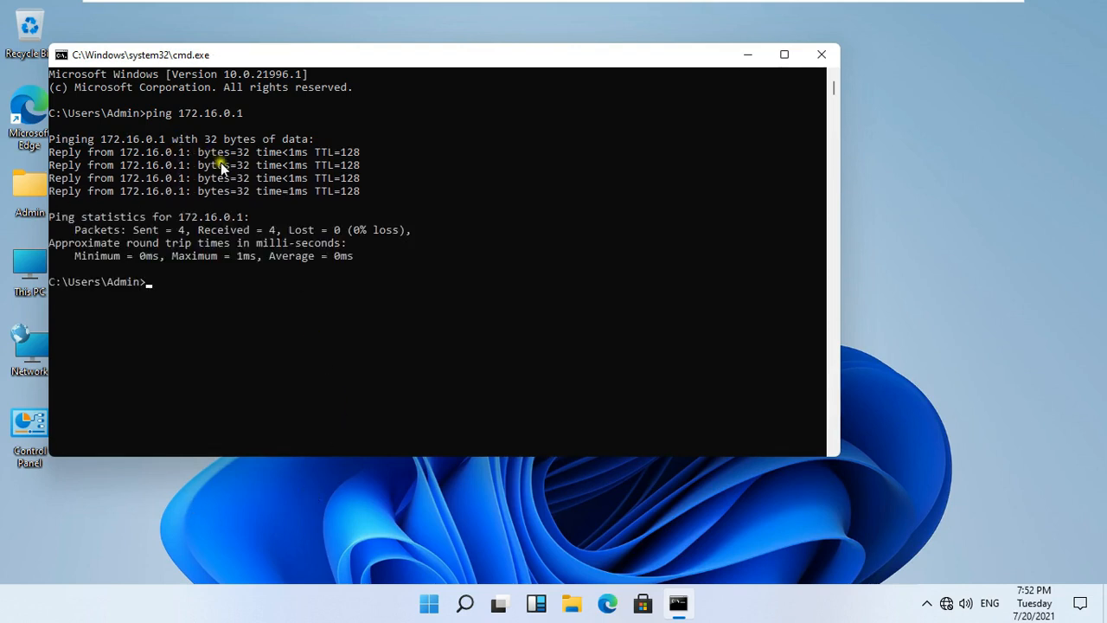
click(460, 204)
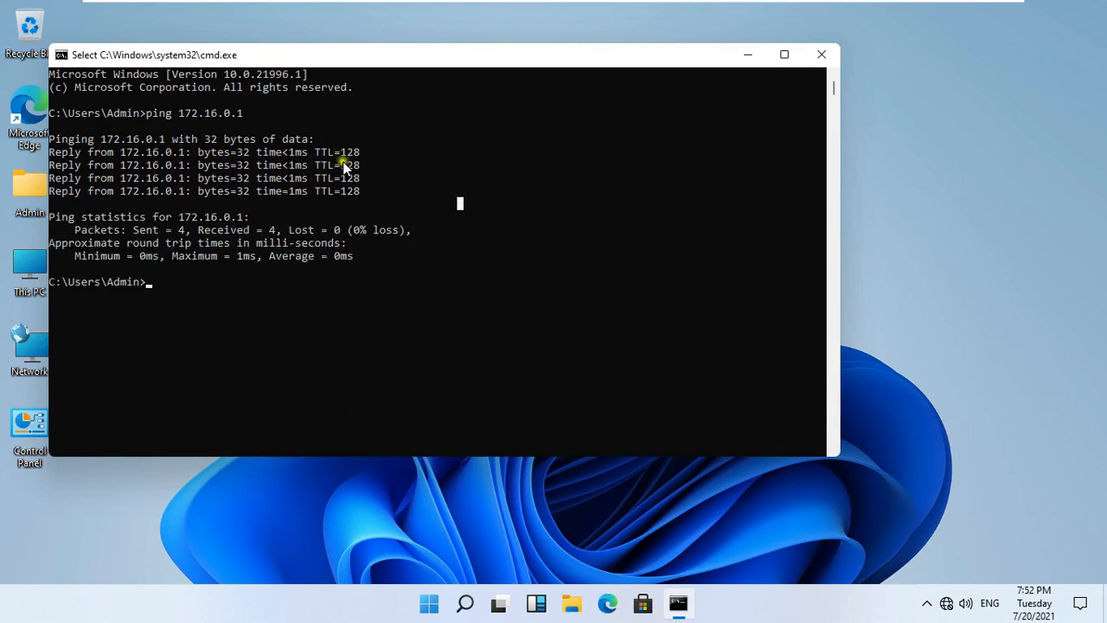
mouse_move(635, 5)
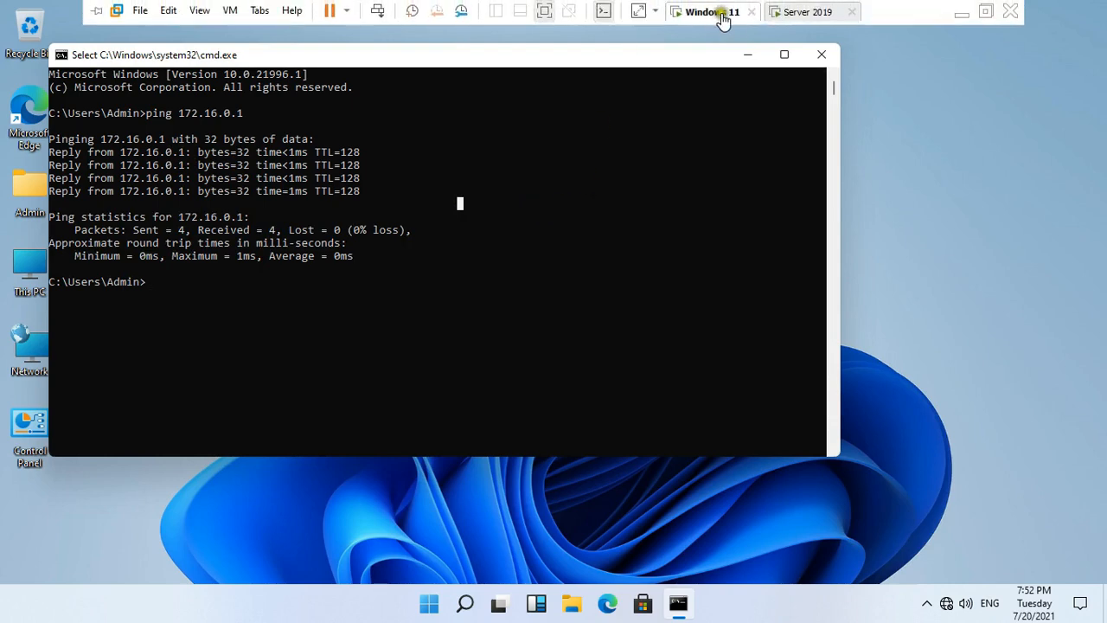
On the Server 2019 VM, ping 172.16.0.10 from an admin command prompt; all requests time out.
click(789, 16)
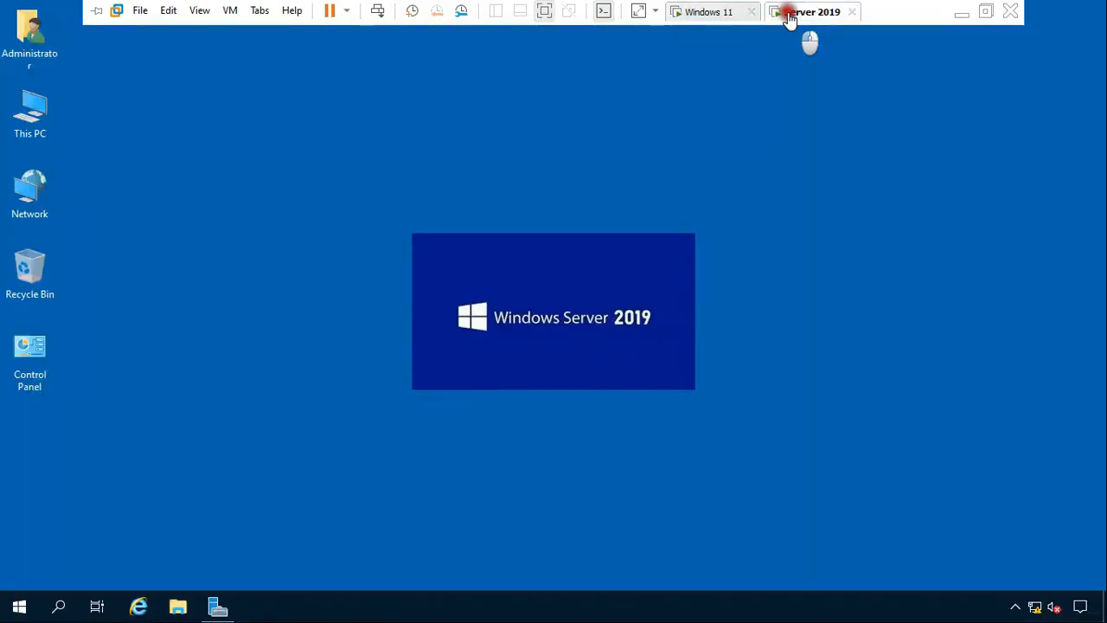
right_click(16, 610)
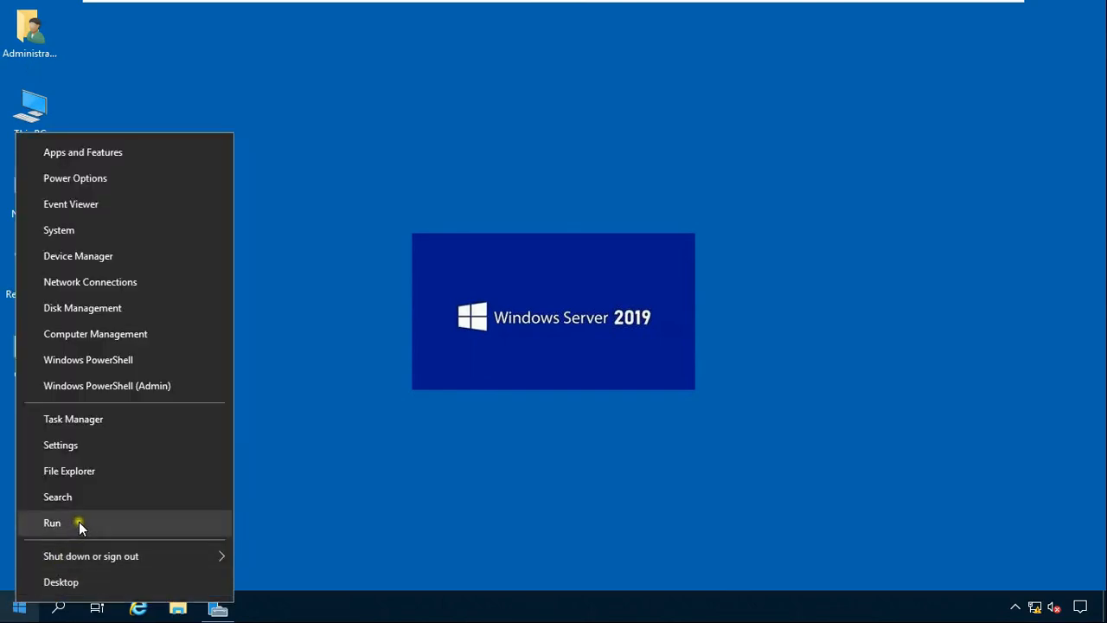
click(79, 522)
key(Return)
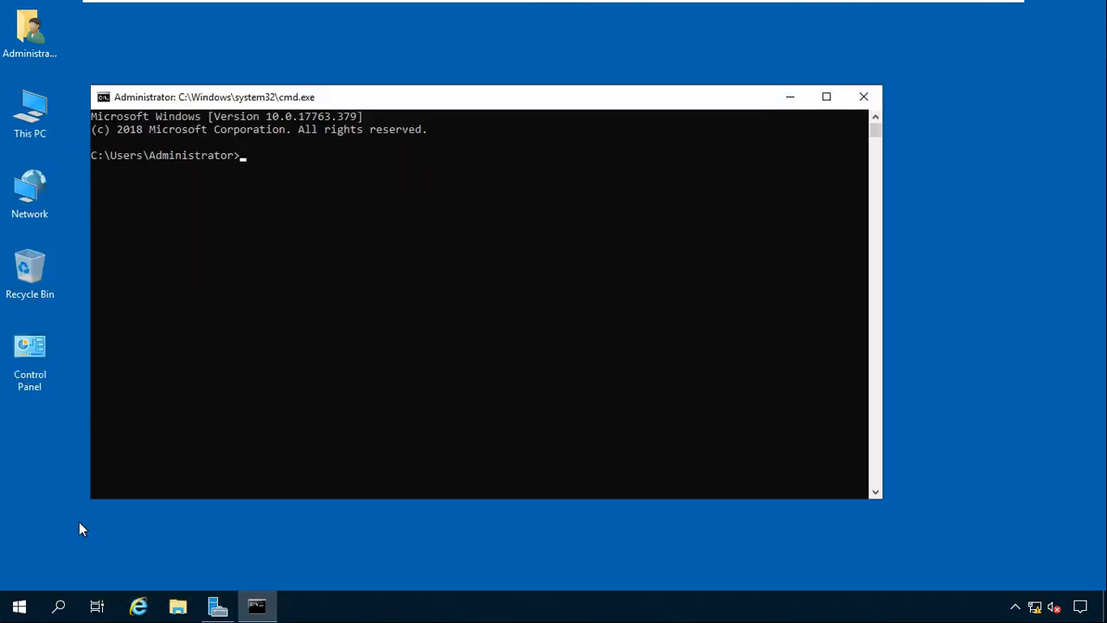
text(ping 172.16.0.10)
key(Return)
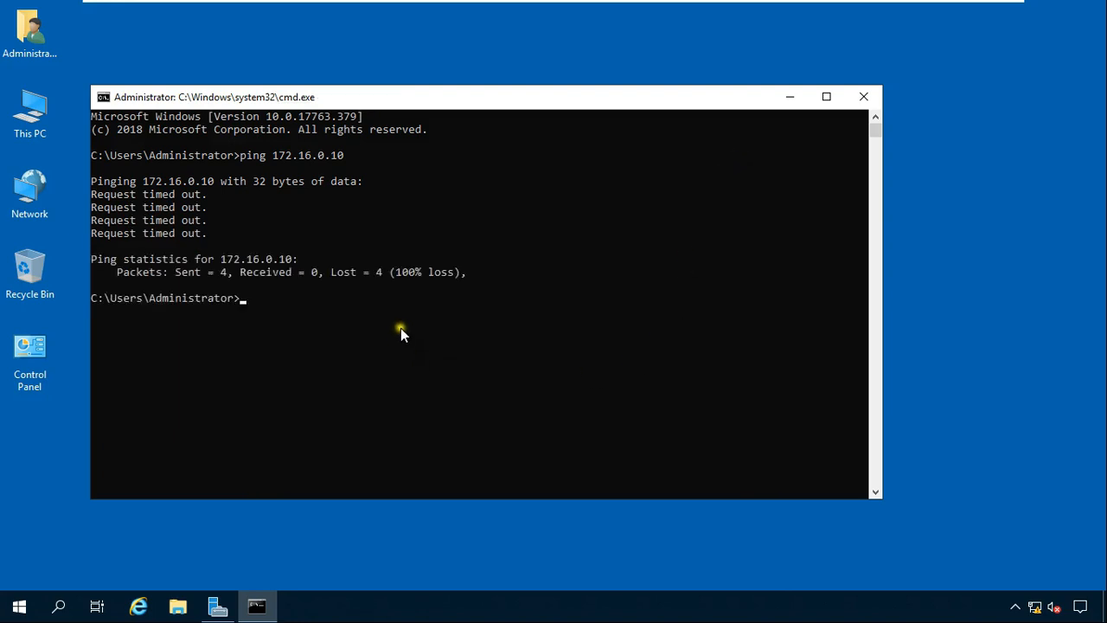
Clear the accidental console selection and return to the Windows 11 VM.
drag(519, 337, 435, 298)
click(357, 395)
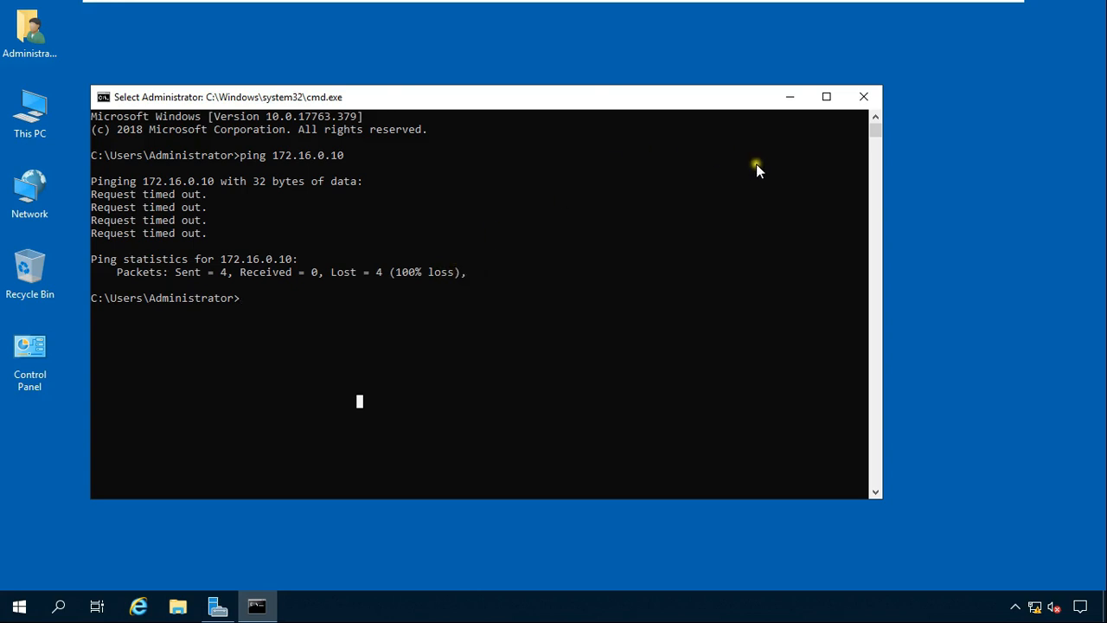
mouse_move(813, 2)
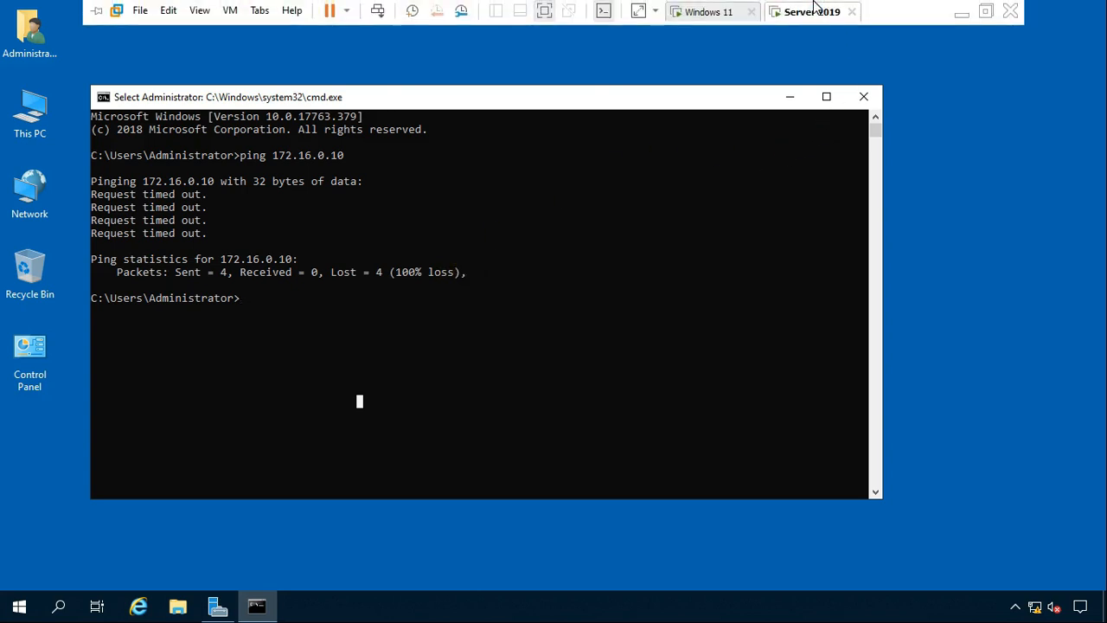
click(729, 13)
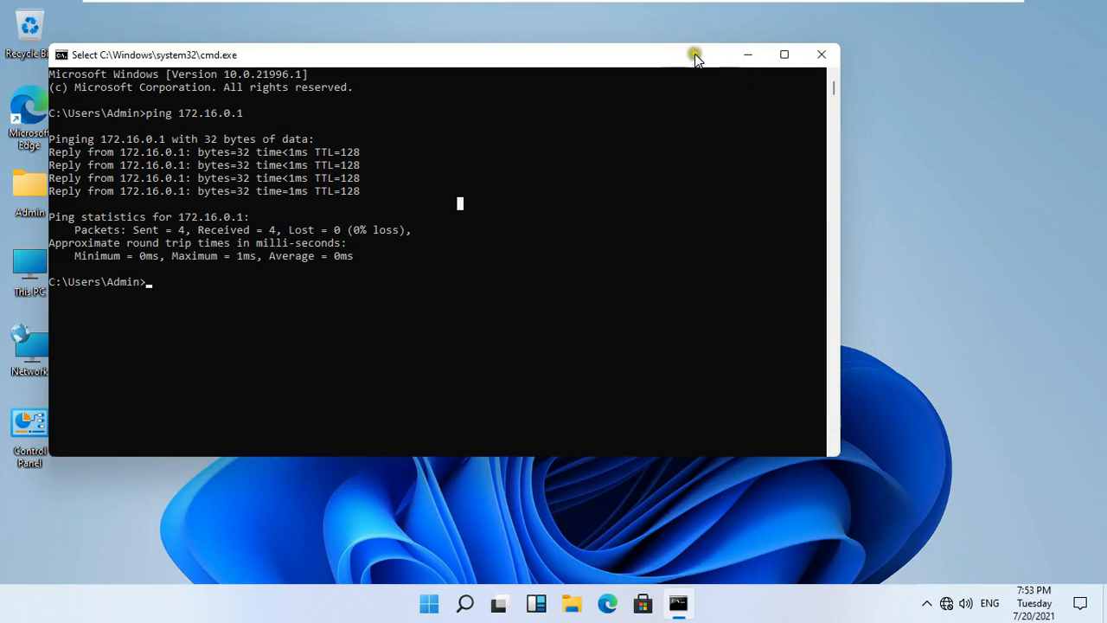
Close cmd and turn on network discovery and file and printer sharing for the Public profile.
click(825, 54)
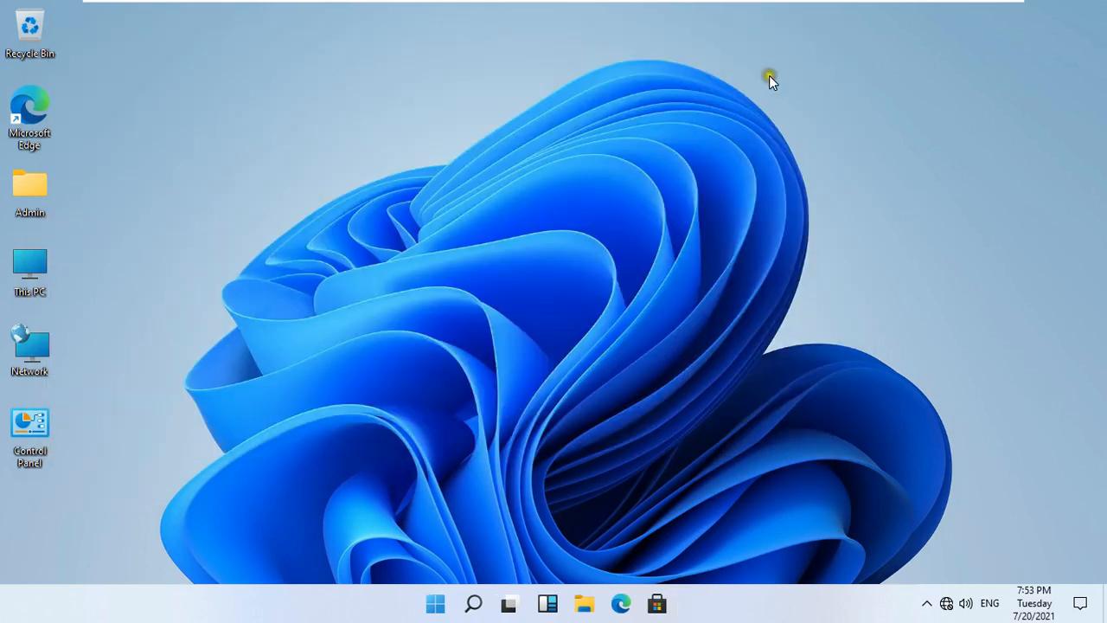
right_click(31, 359)
click(80, 508)
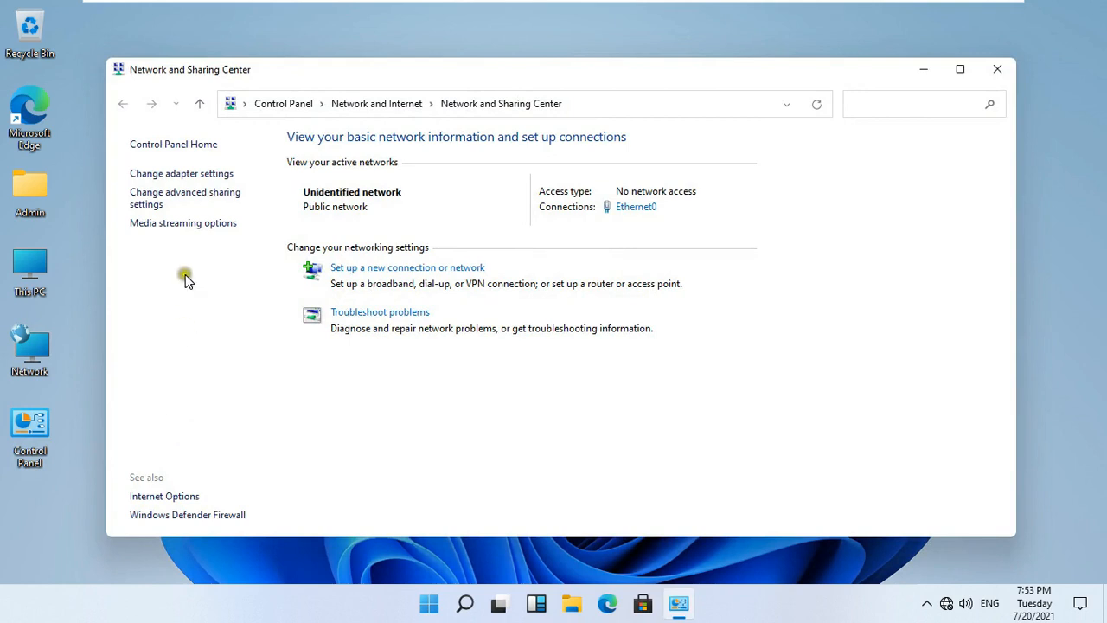
click(215, 200)
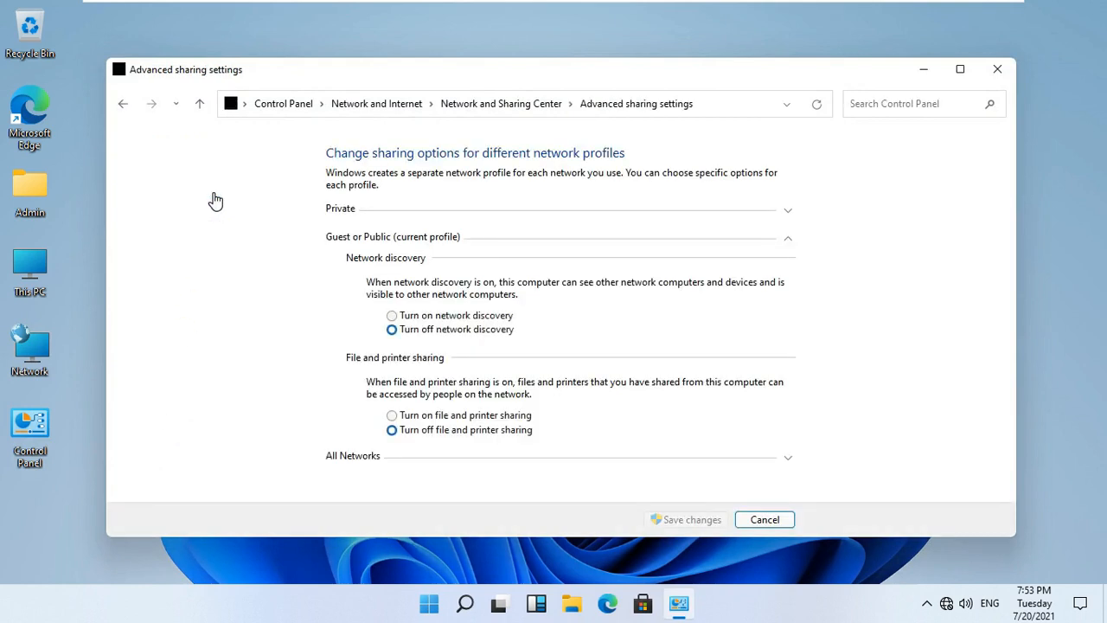
click(426, 318)
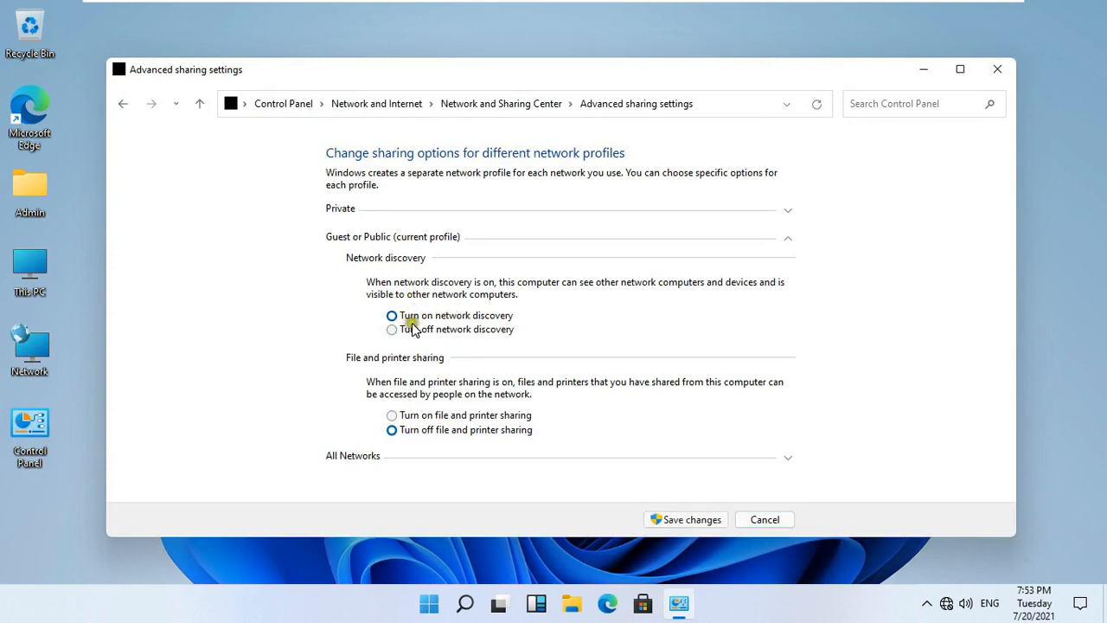
click(423, 417)
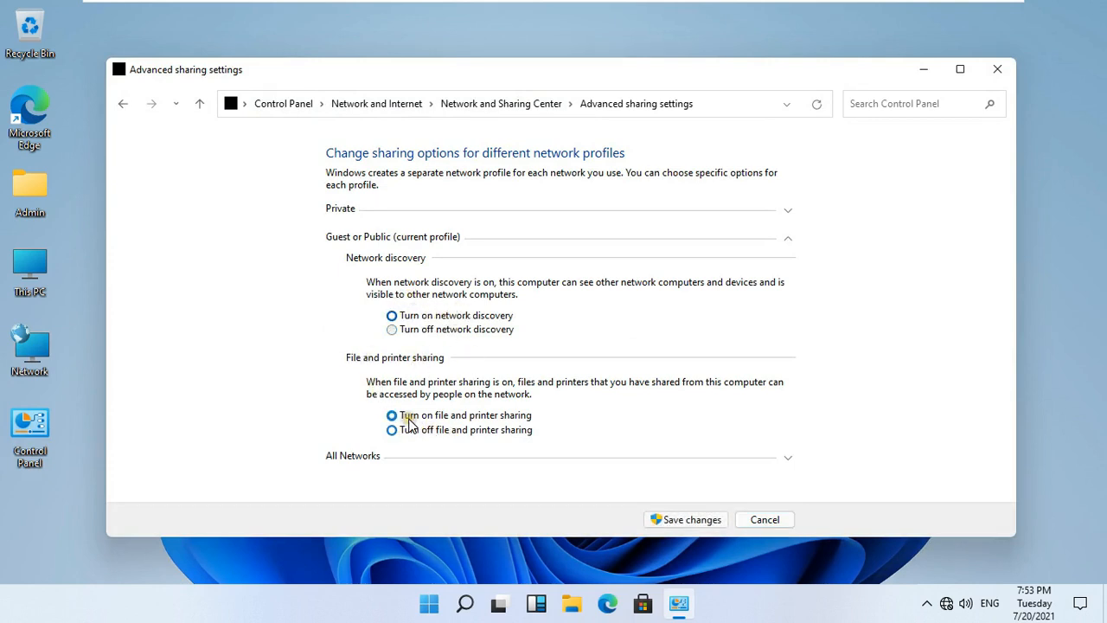
Enable discovery and file sharing for Private, turn on Public folder sharing, and save changes.
click(787, 213)
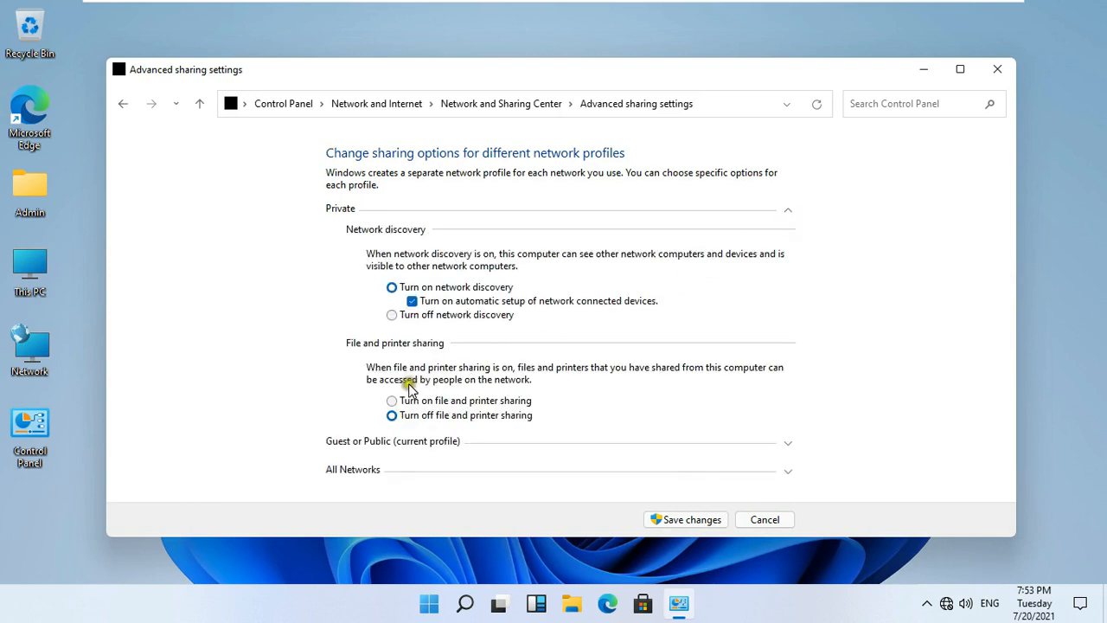
click(483, 289)
click(417, 403)
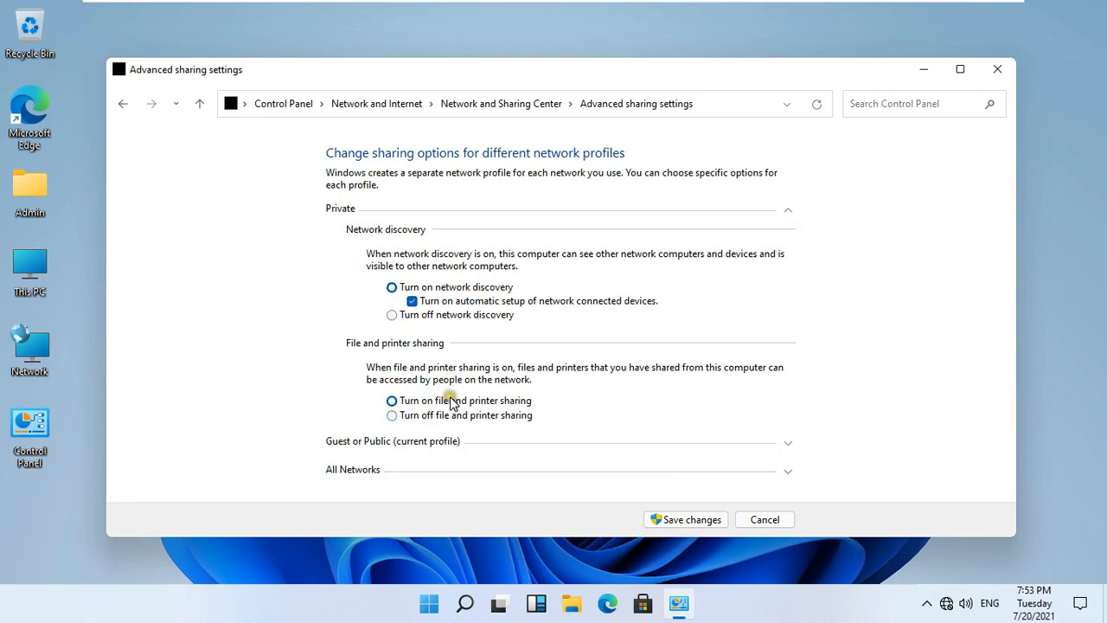
click(788, 213)
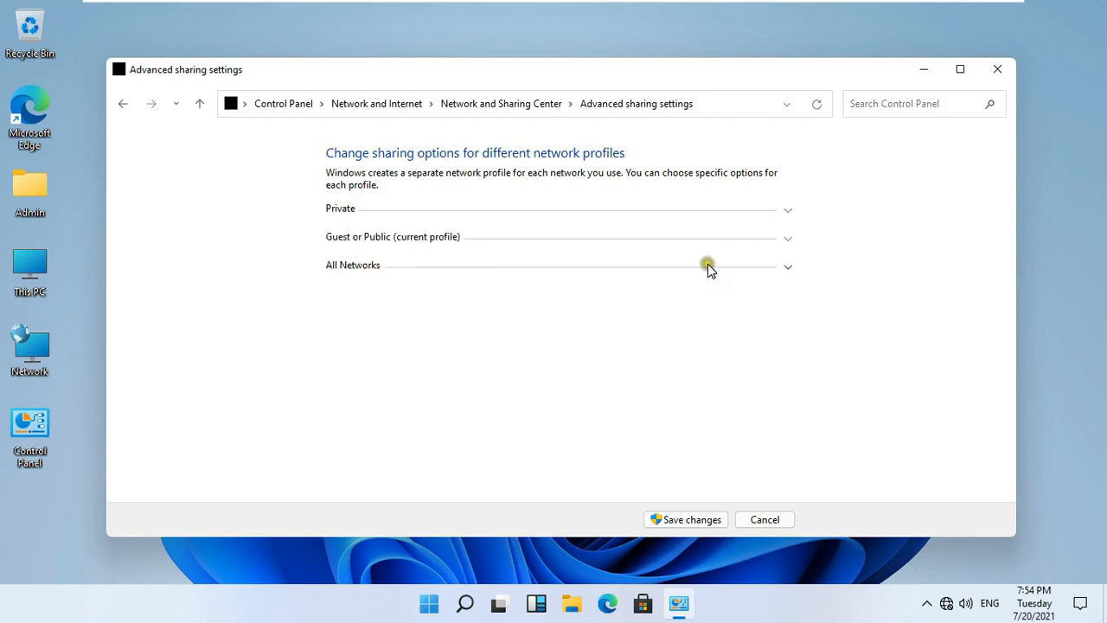
click(782, 268)
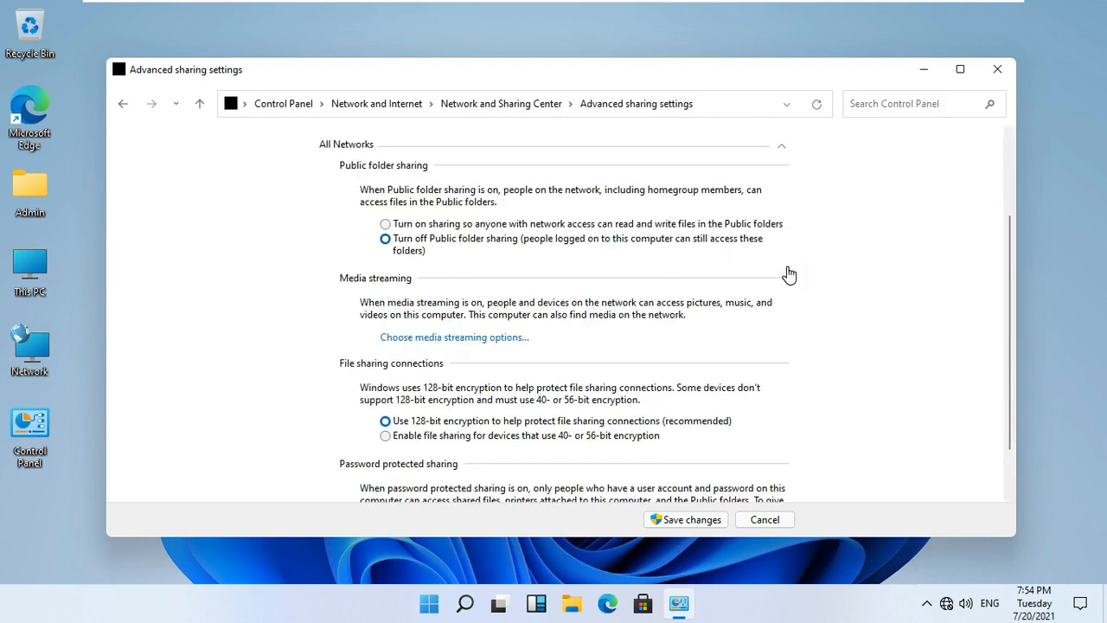
click(423, 229)
click(692, 520)
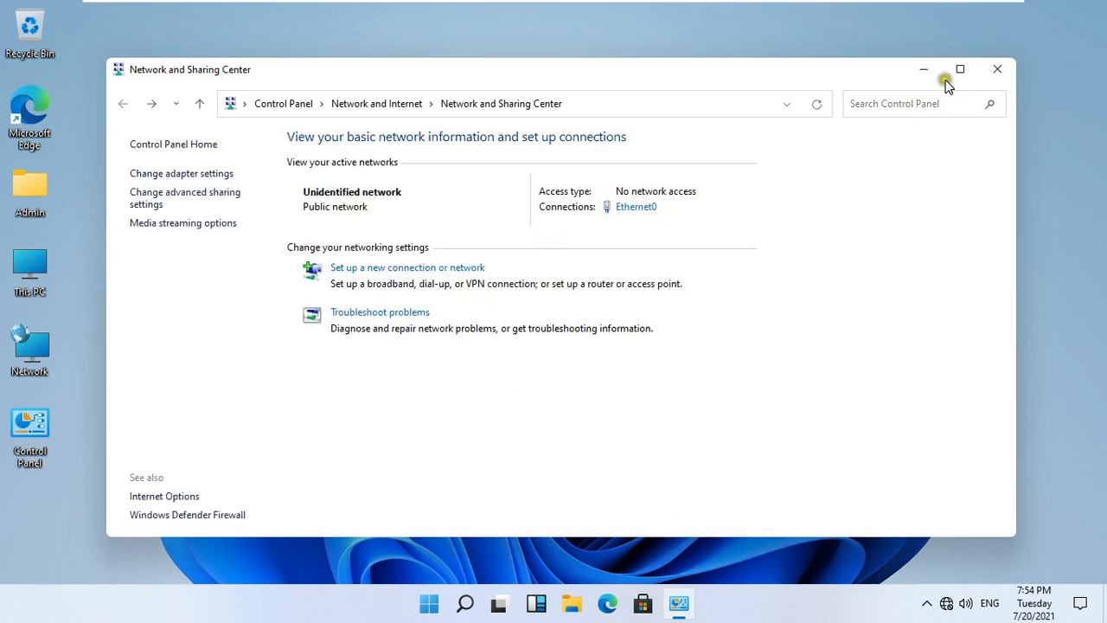
click(805, 12)
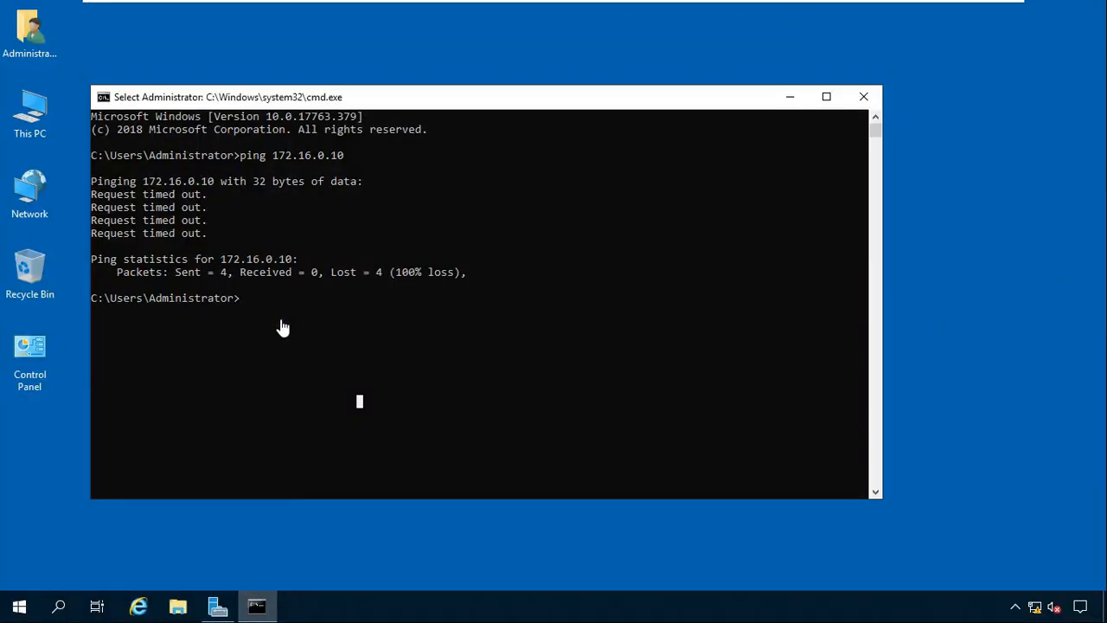
Rerun ping 172.16.0.10 on the server, get four replies, and close the command prompt.
text(ping 172.16.0.10)
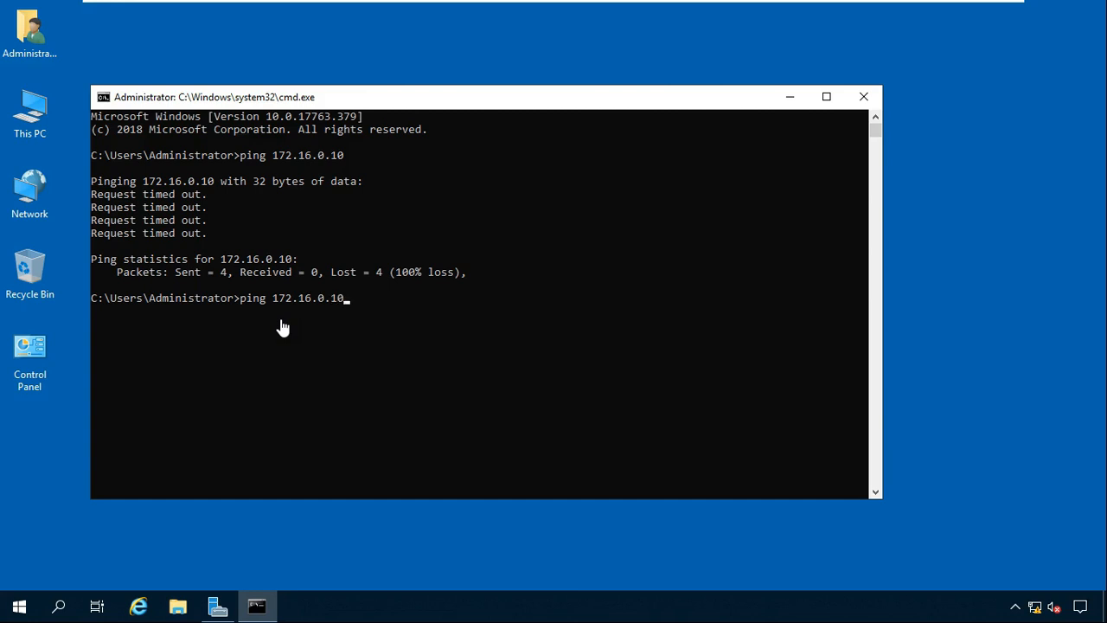
key(Return)
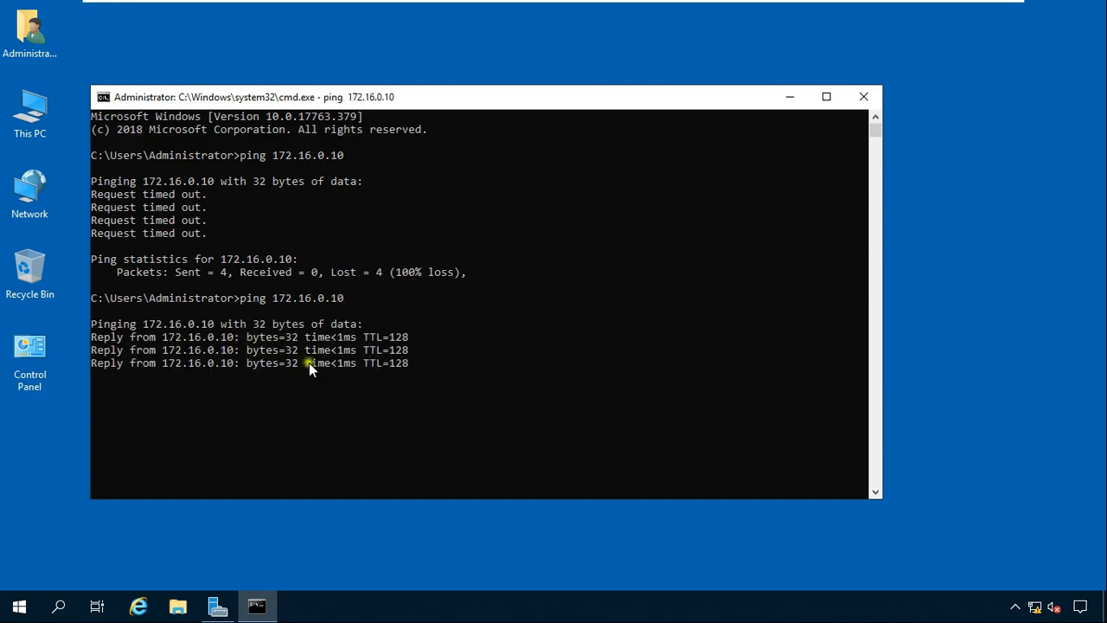
click(456, 313)
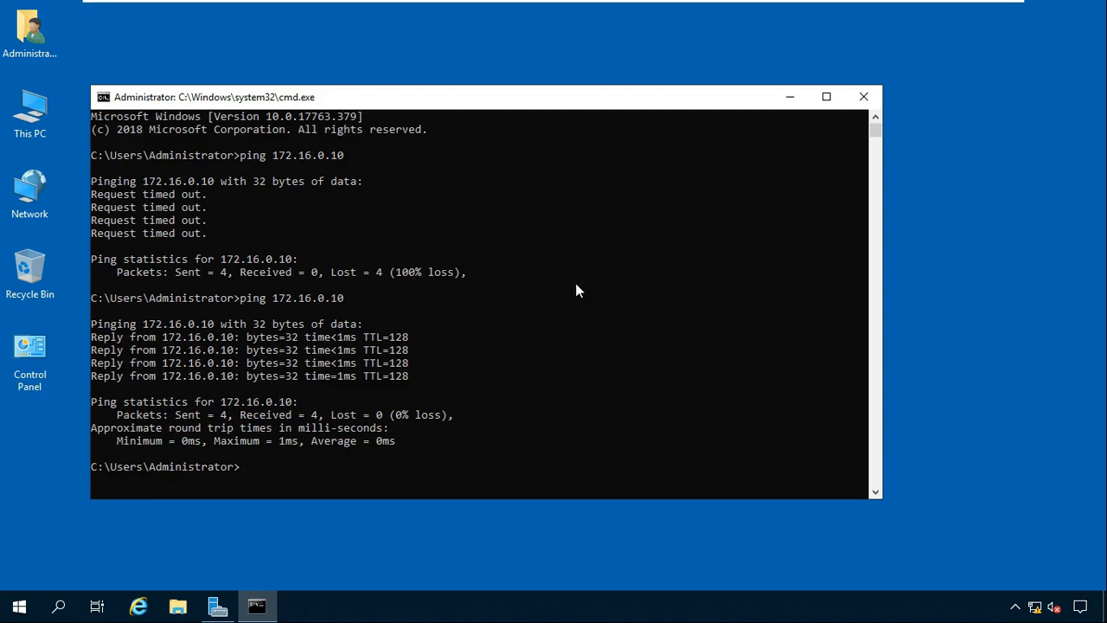
click(866, 97)
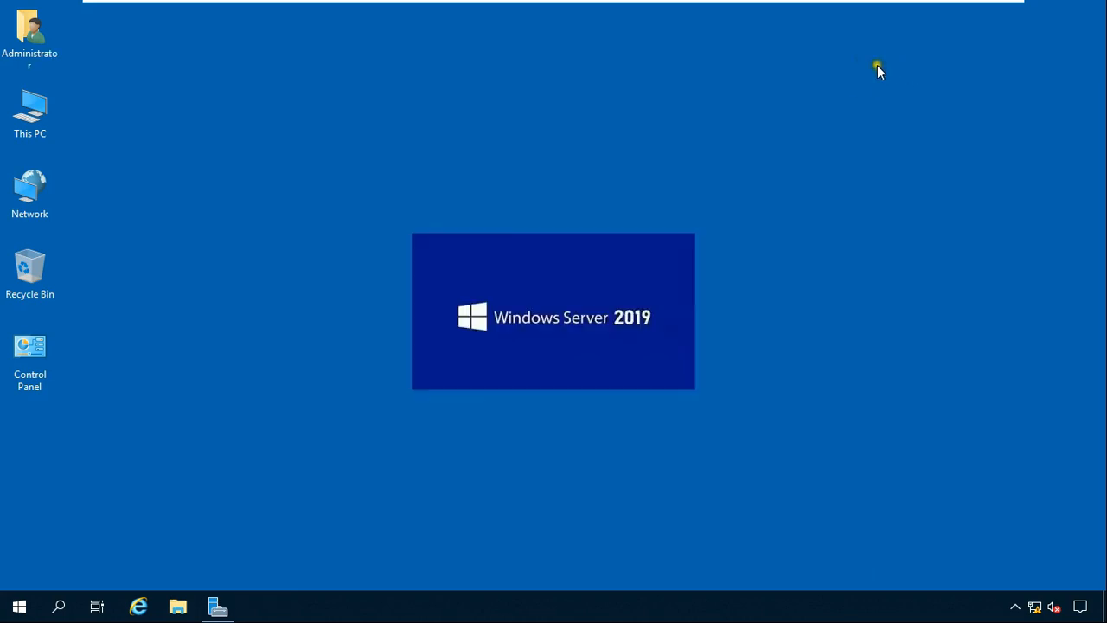
On Windows 11, close Network and Sharing Center and open This PC's About page.
mouse_move(856, 5)
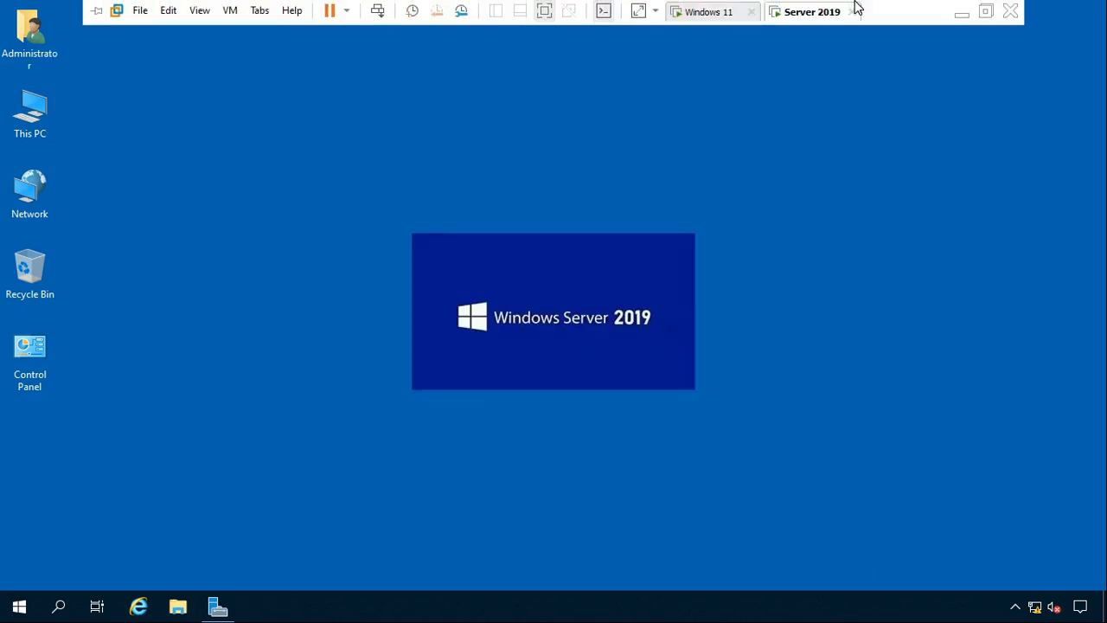
click(725, 13)
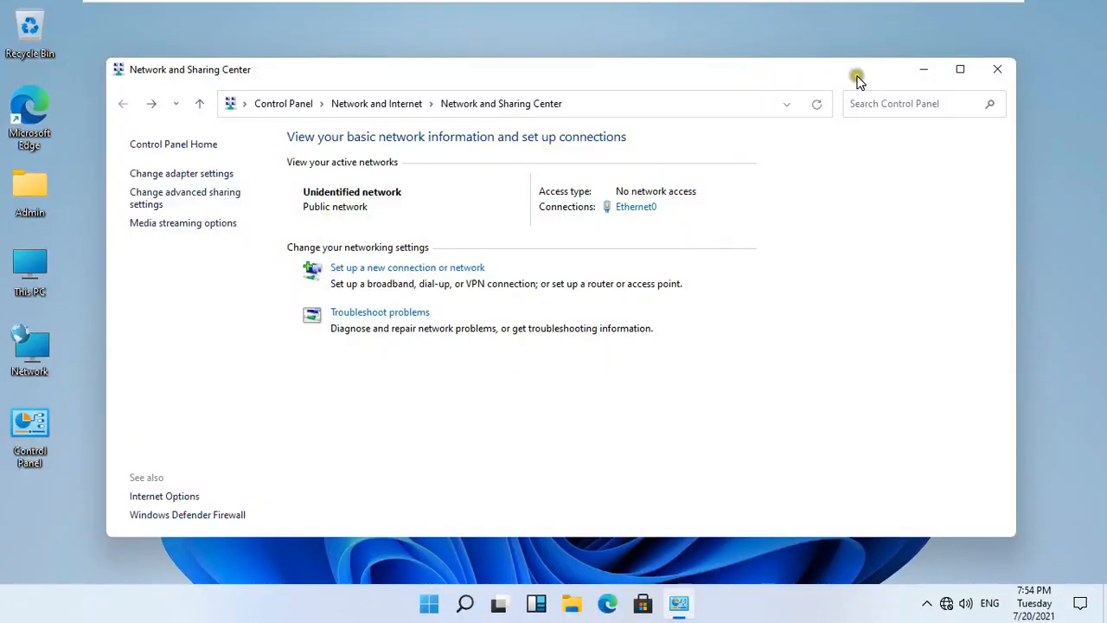
click(986, 70)
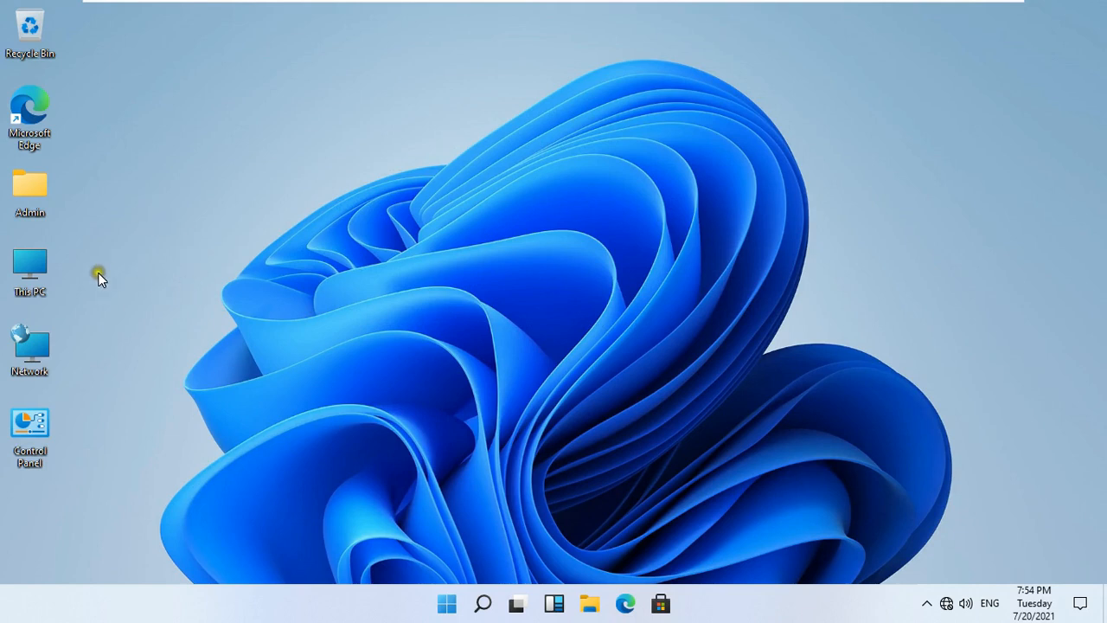
right_click(30, 275)
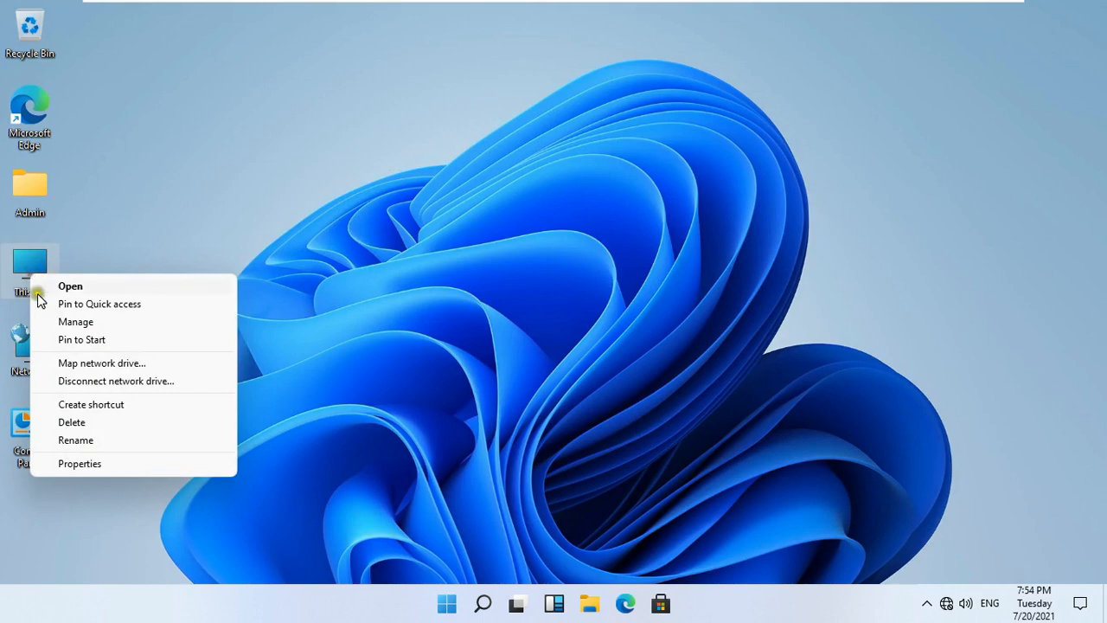
click(95, 465)
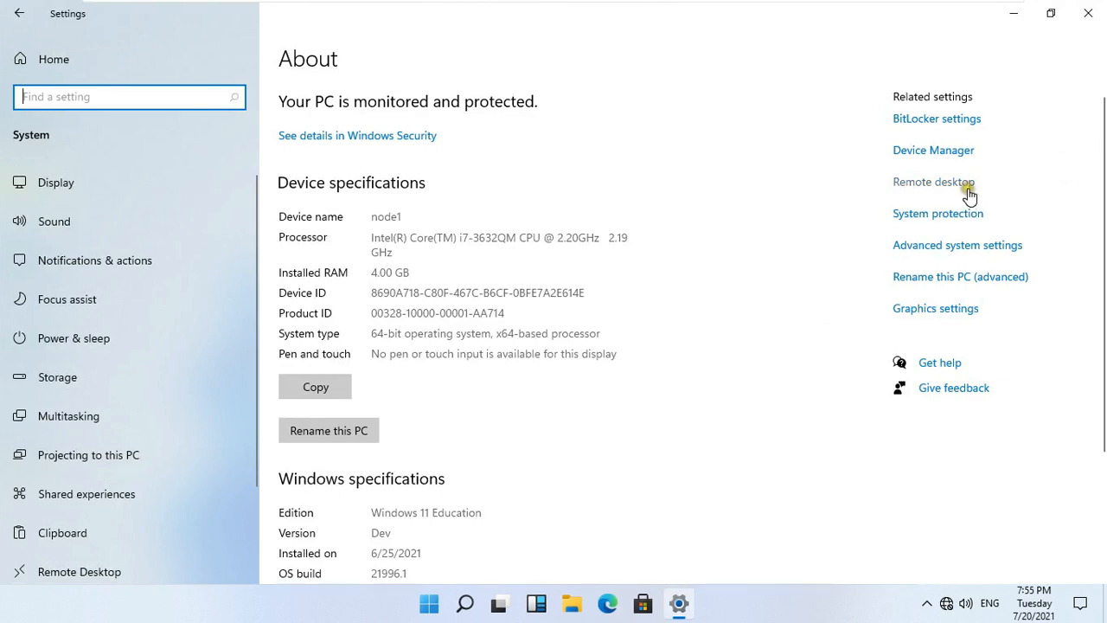
In System Properties' Computer Name tab, switch node1 to Domain vinayak.local and submit.
click(953, 247)
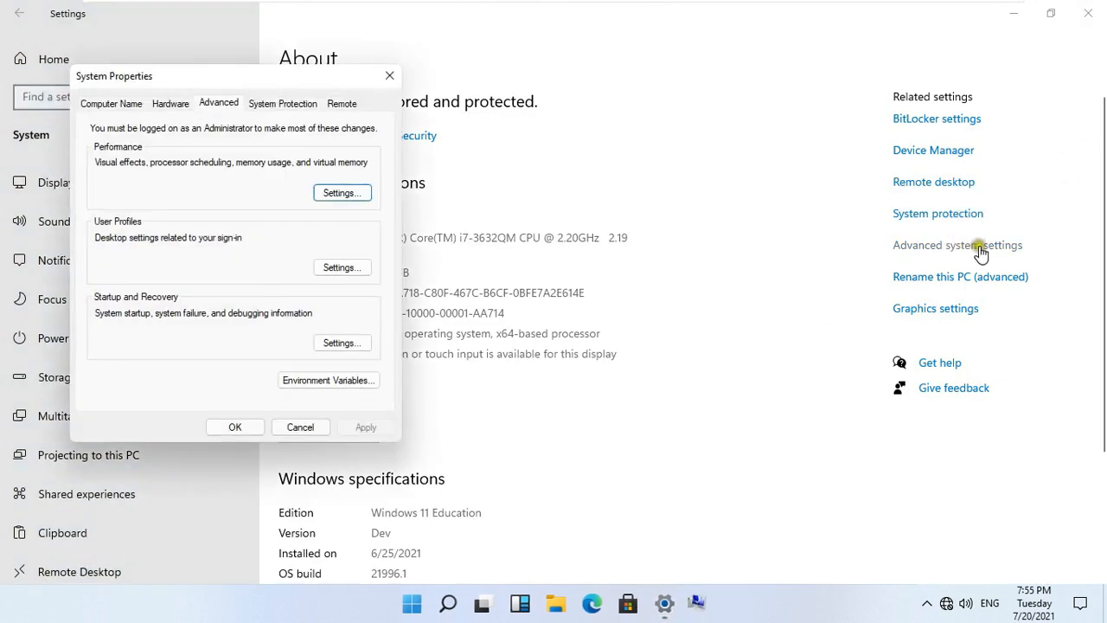
click(112, 104)
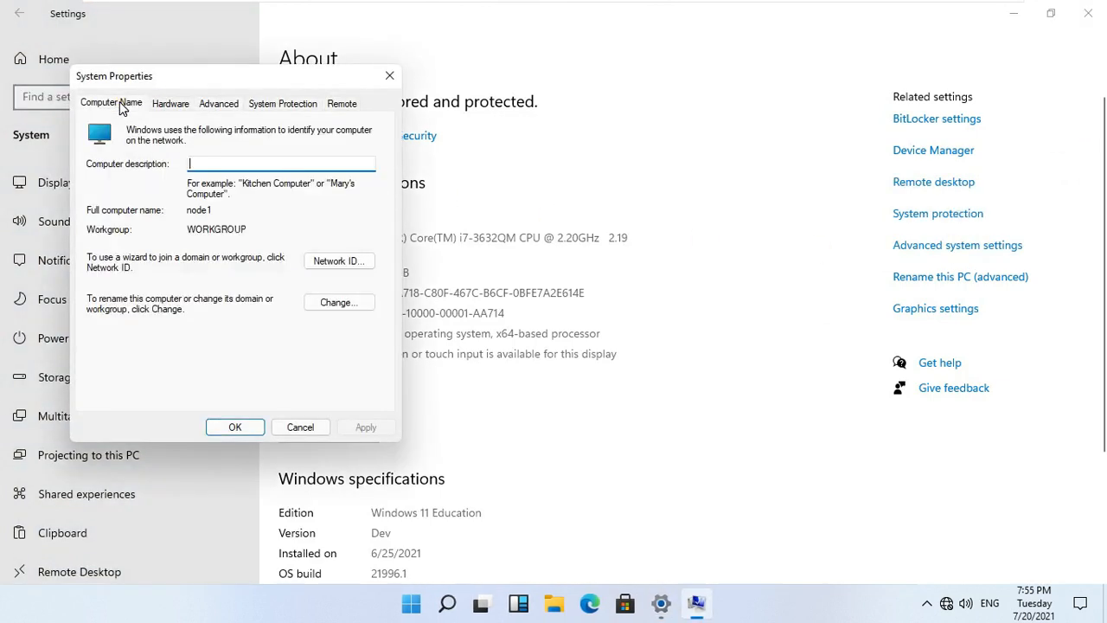
click(338, 302)
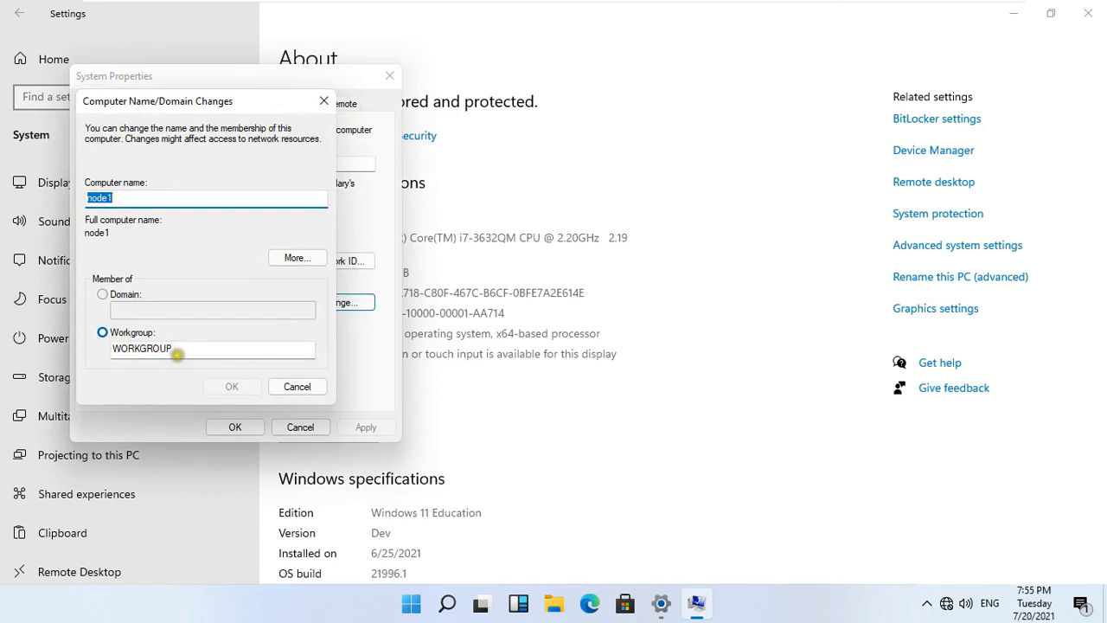
click(103, 295)
click(139, 309)
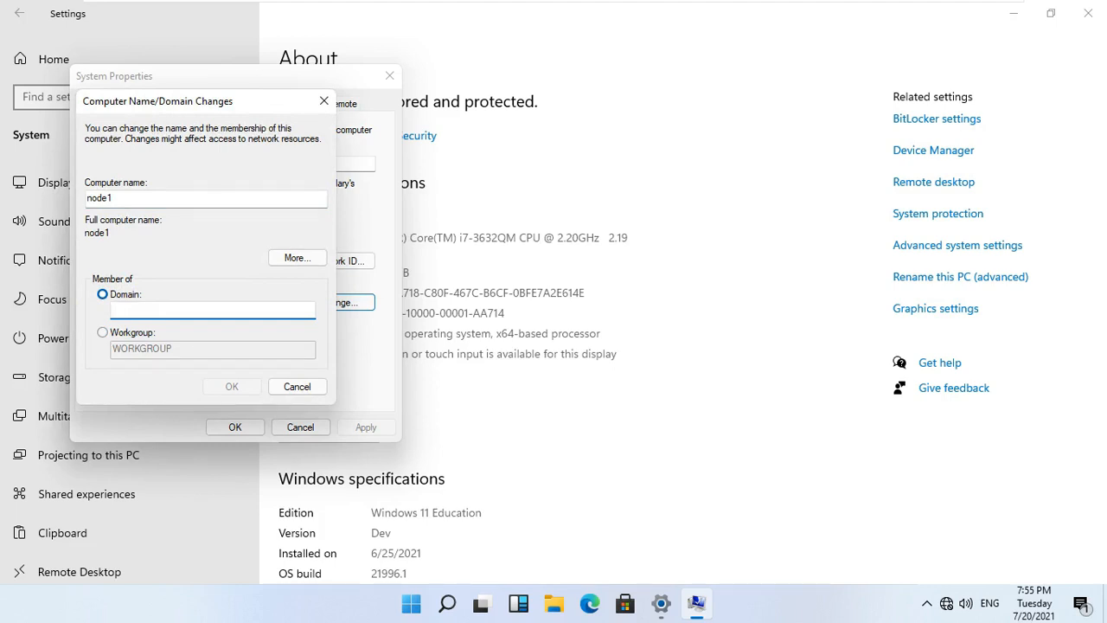
text(vinayak.local)
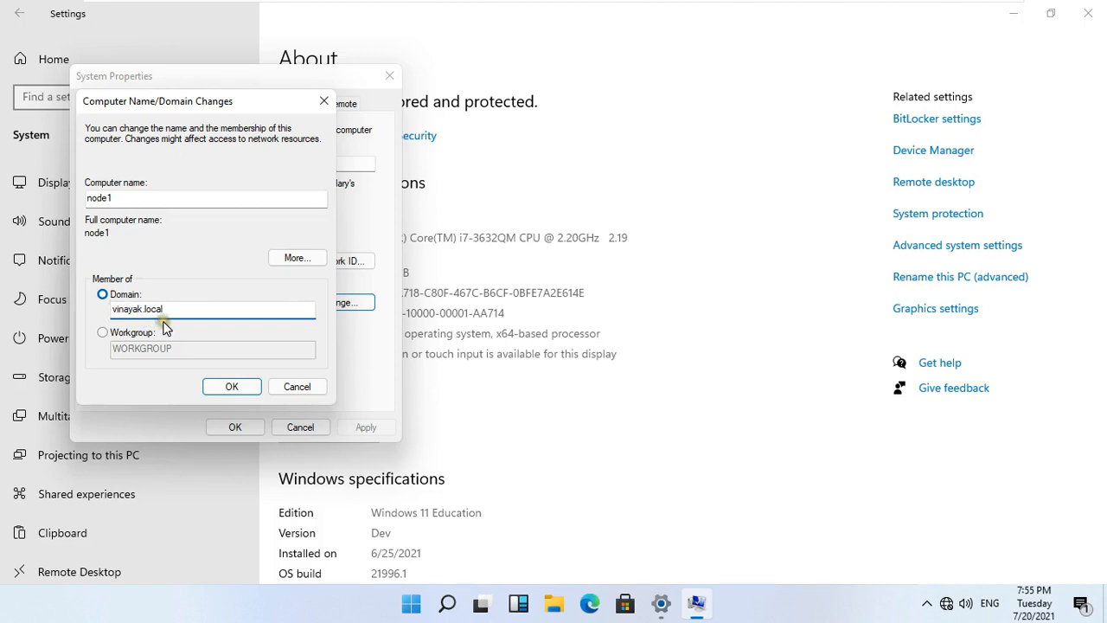
click(232, 386)
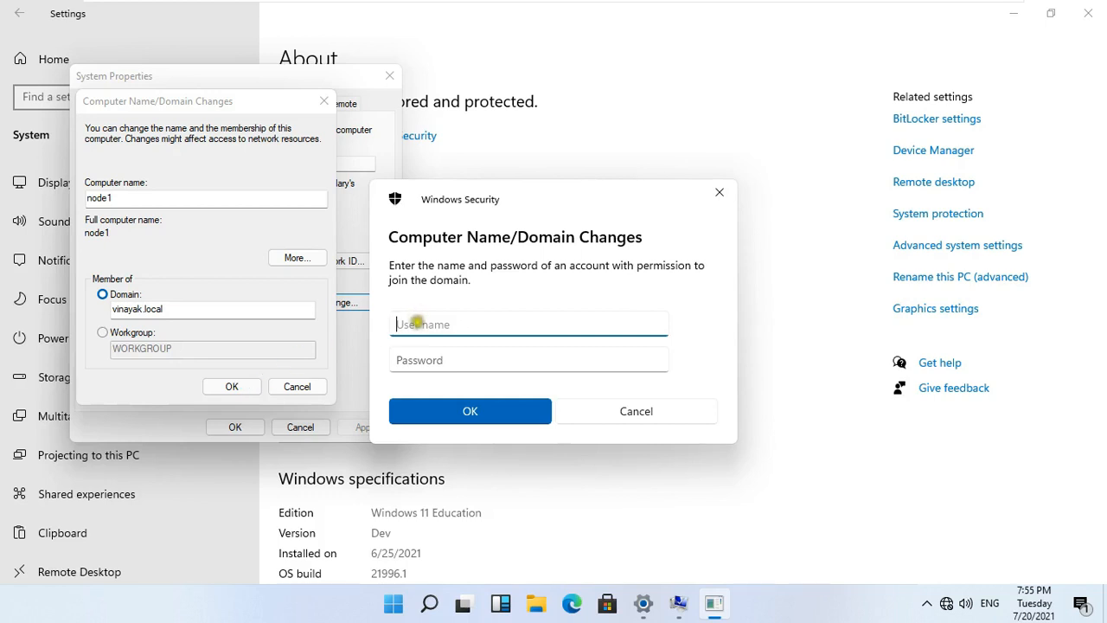
Authorize the domain join with the administrator user name and its password.
text(administrator)
key(Tab)
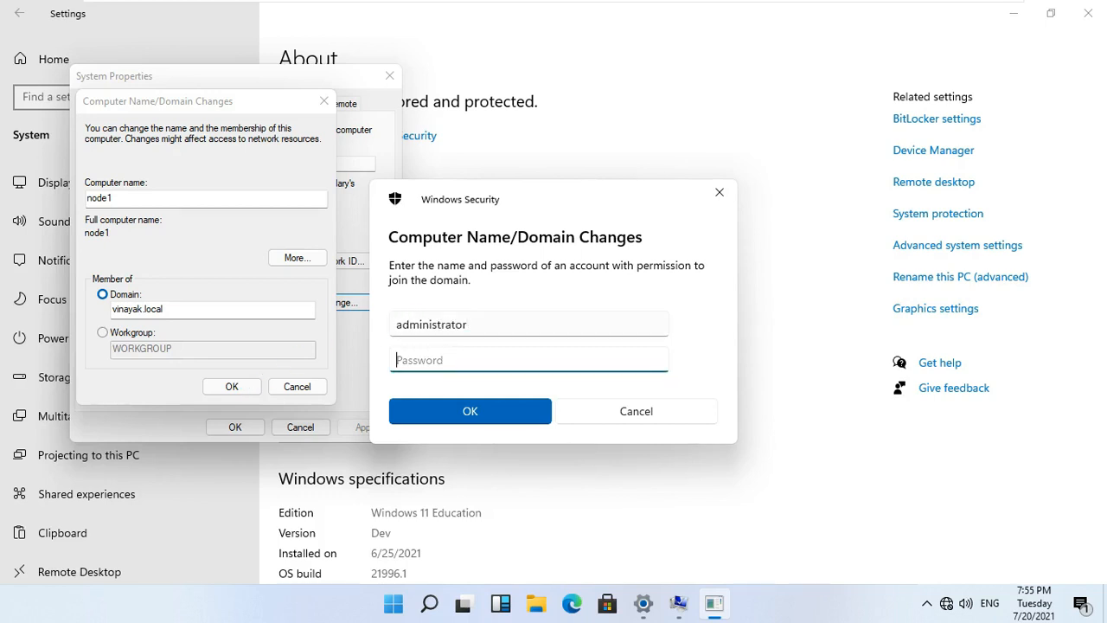
text(•••••••)
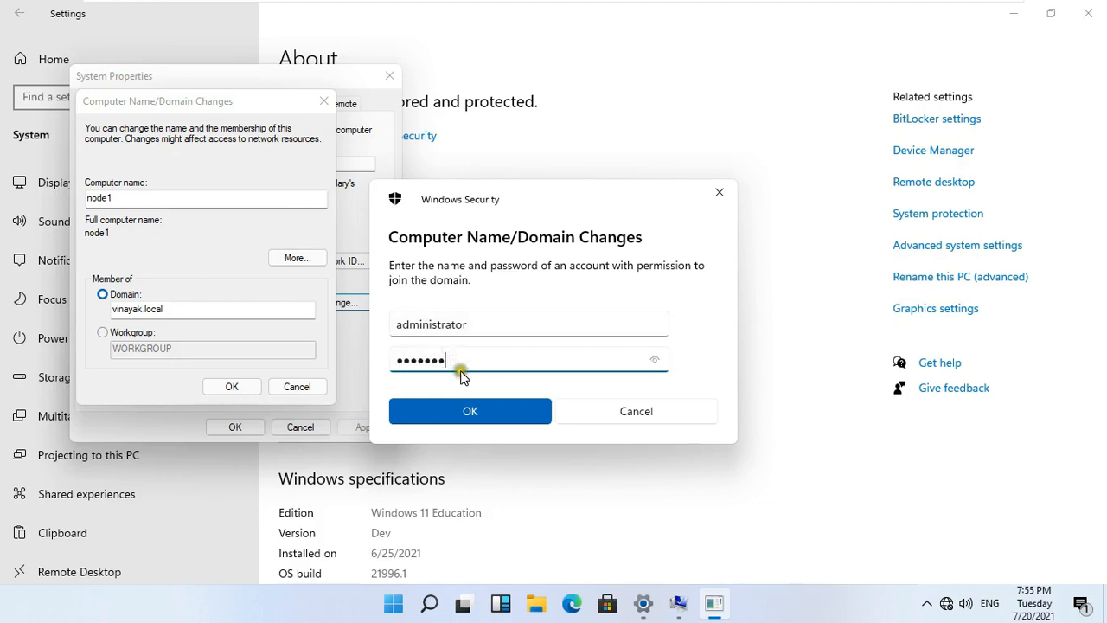
click(469, 412)
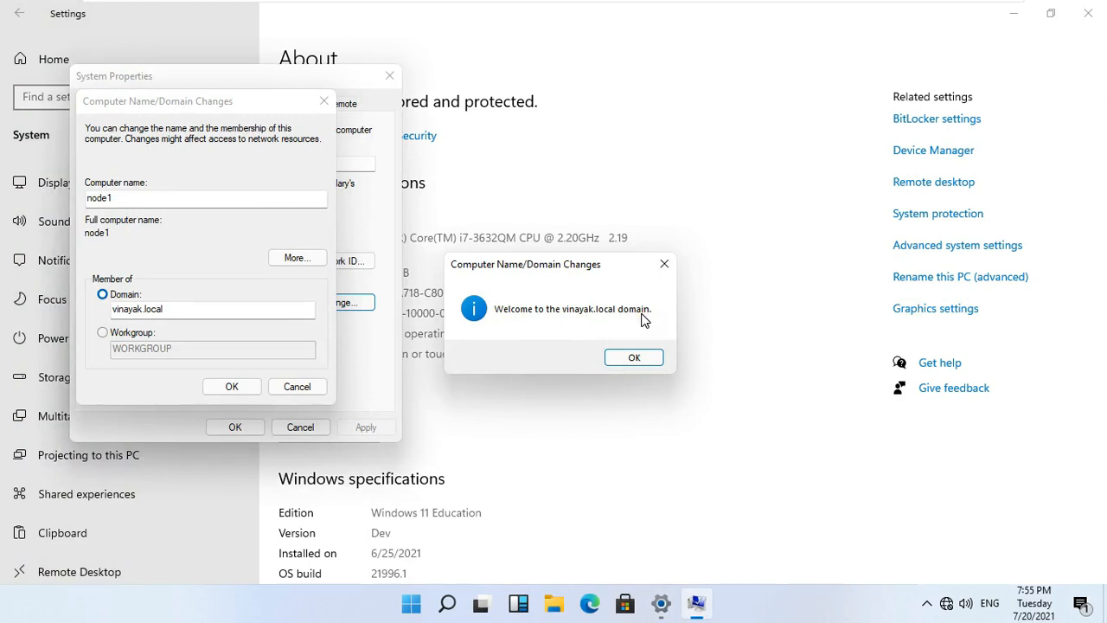
Acknowledge the vinayak.local welcome and restart notices, then restart the VM now.
click(641, 357)
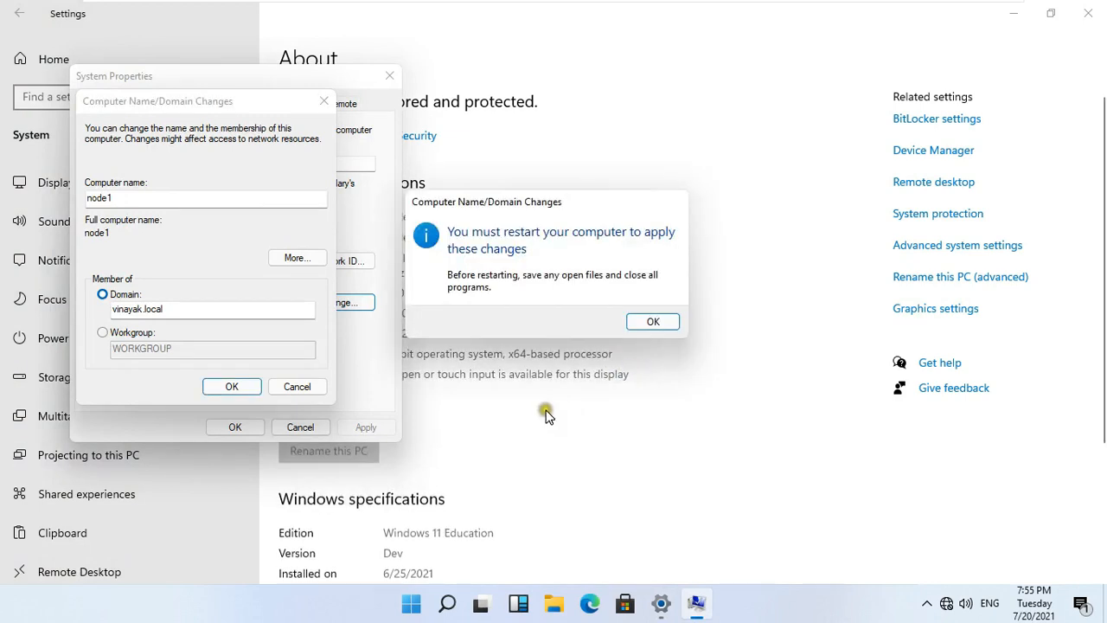
click(665, 325)
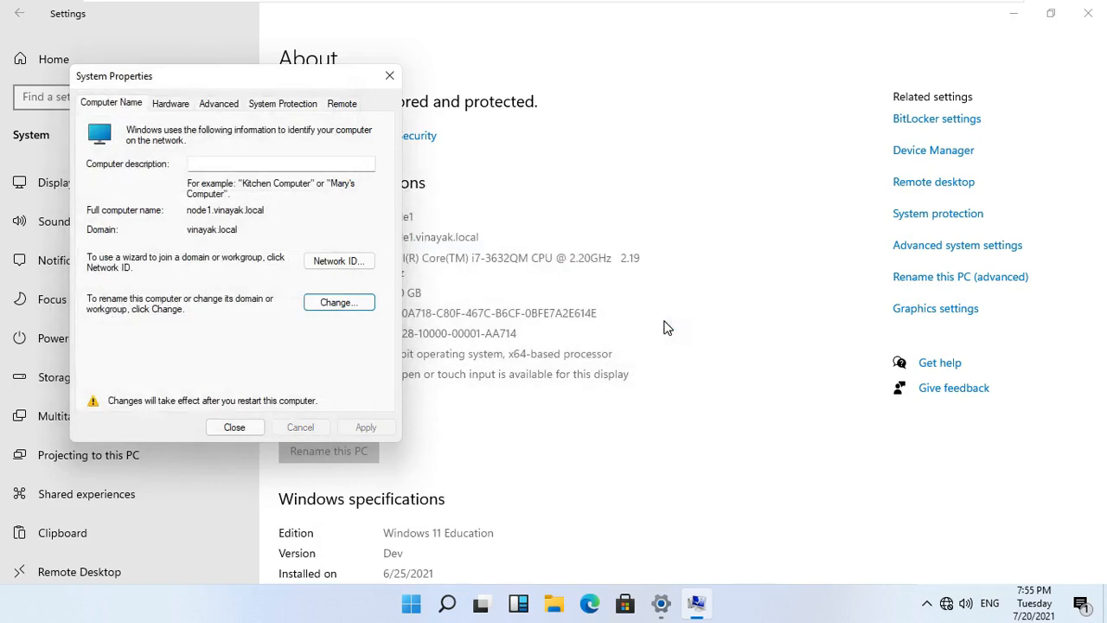
click(259, 423)
click(556, 318)
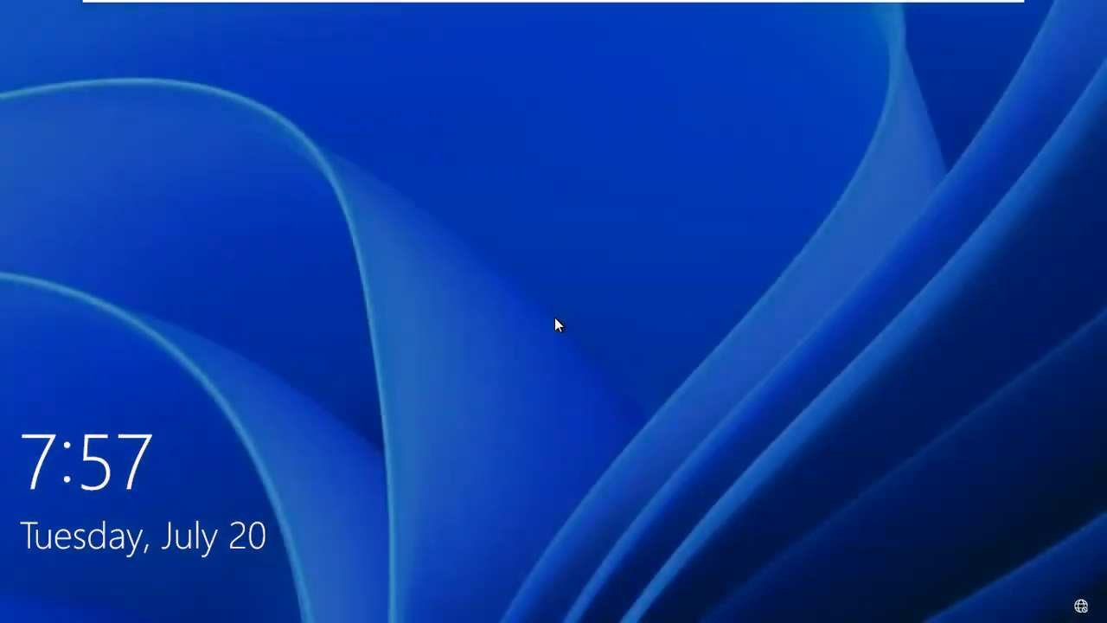
Dismiss the lock screen and enter administrator plus the password under Other user.
click(513, 404)
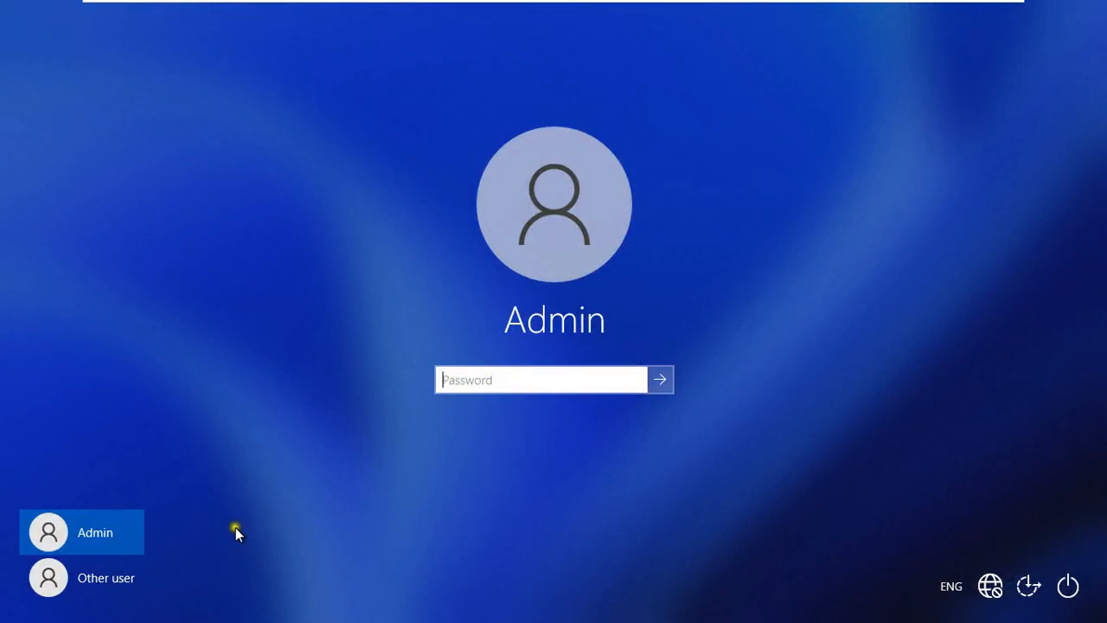
click(97, 588)
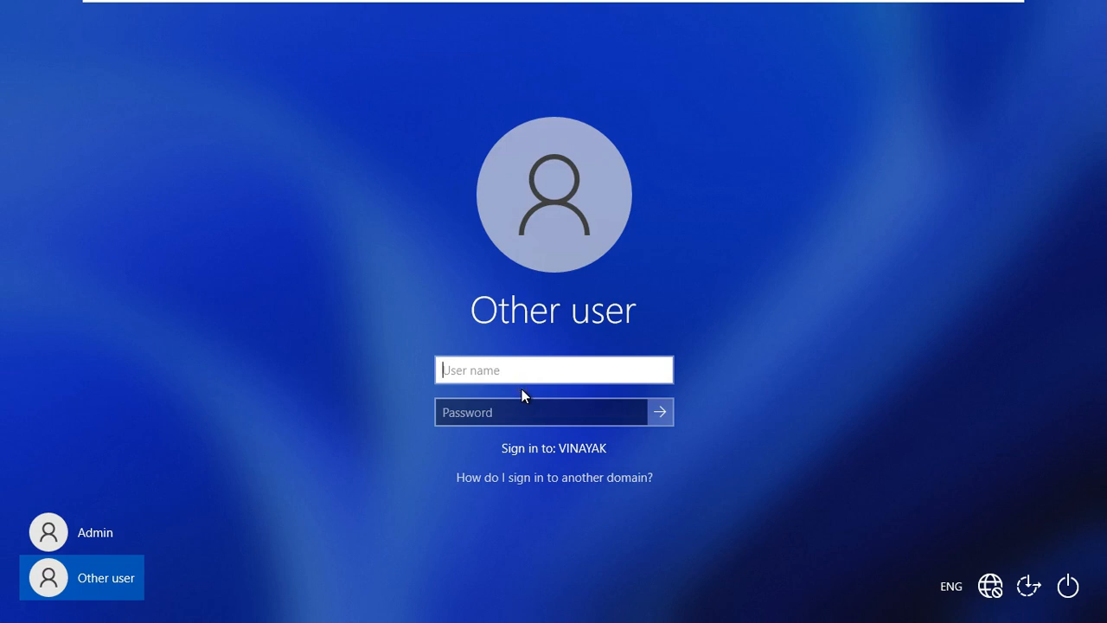
text(administrator)
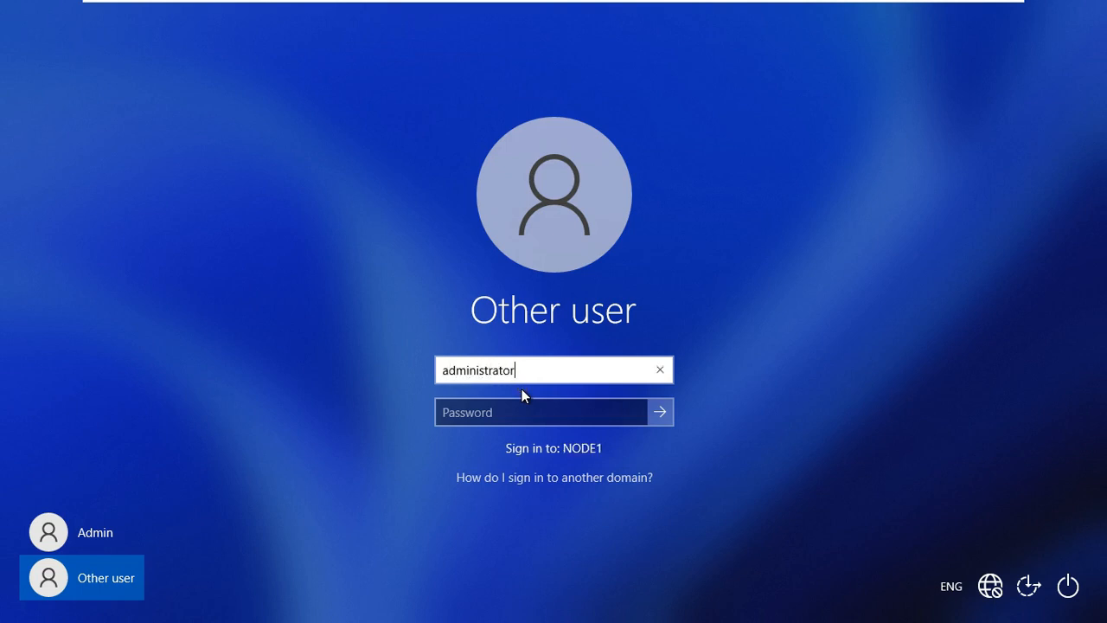
key(Tab)
text(*******)
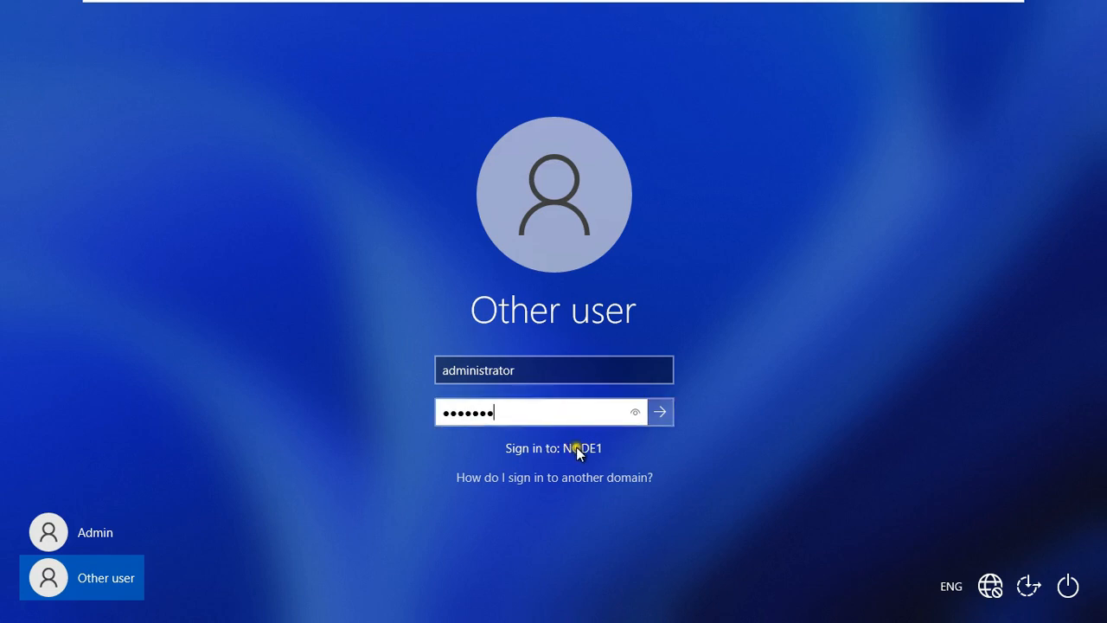
Change the user name to vinayak\administrator and sign in to the domain.
click(458, 370)
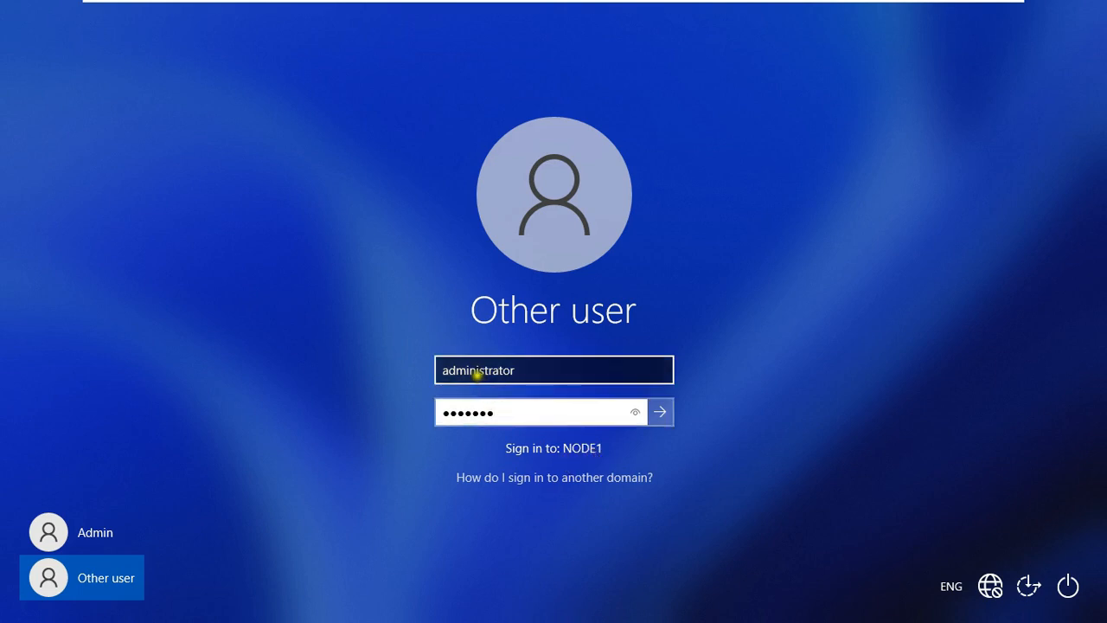
click(445, 370)
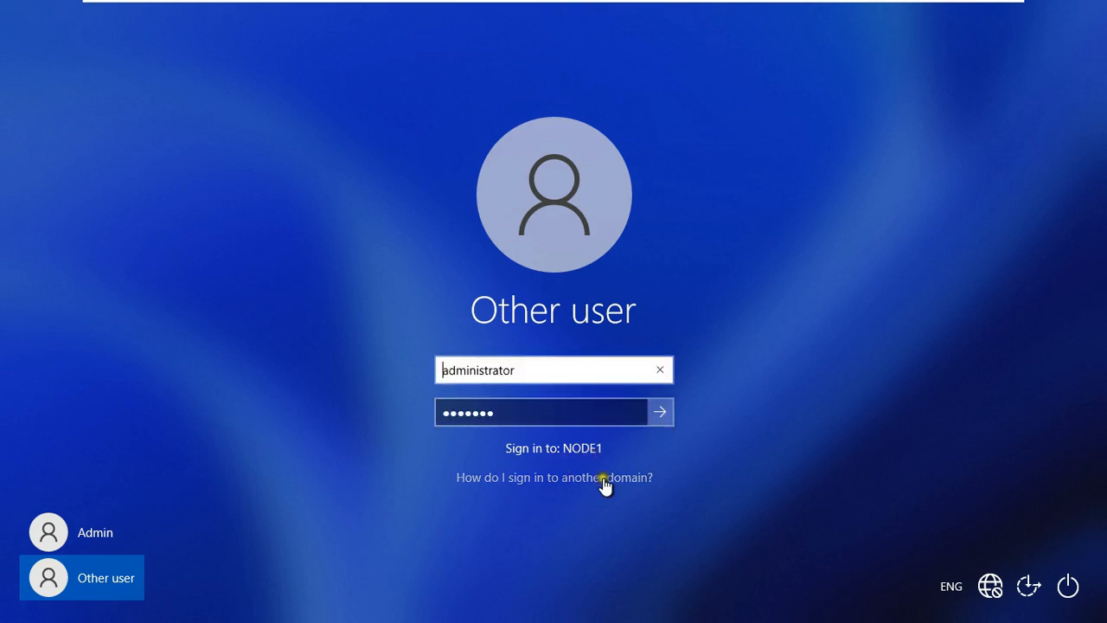
text(vi)
text(nayak\)
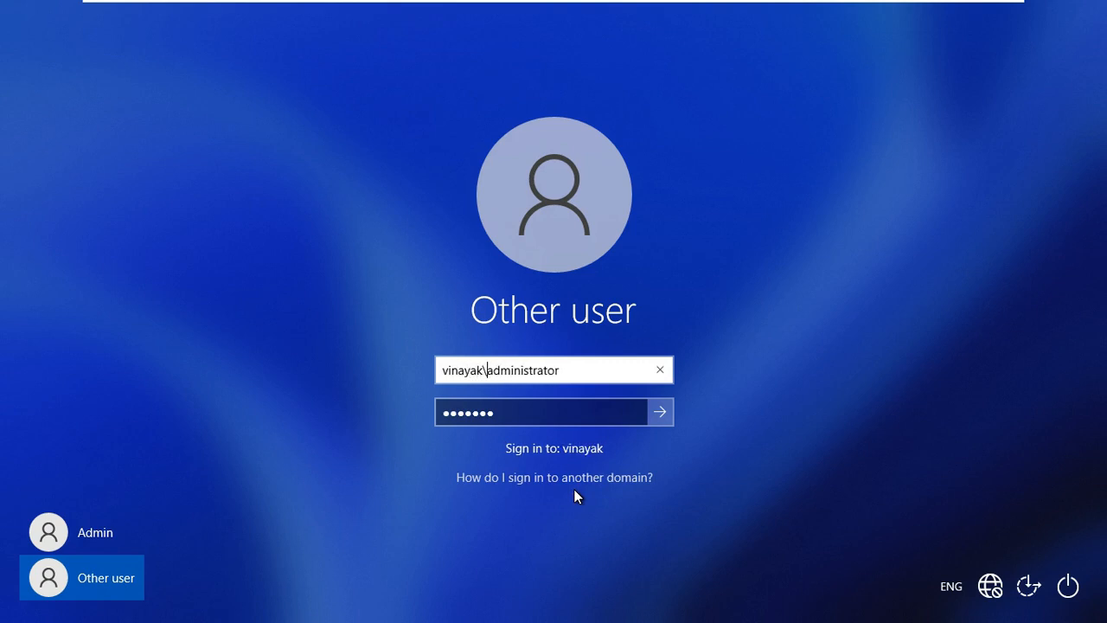
click(551, 413)
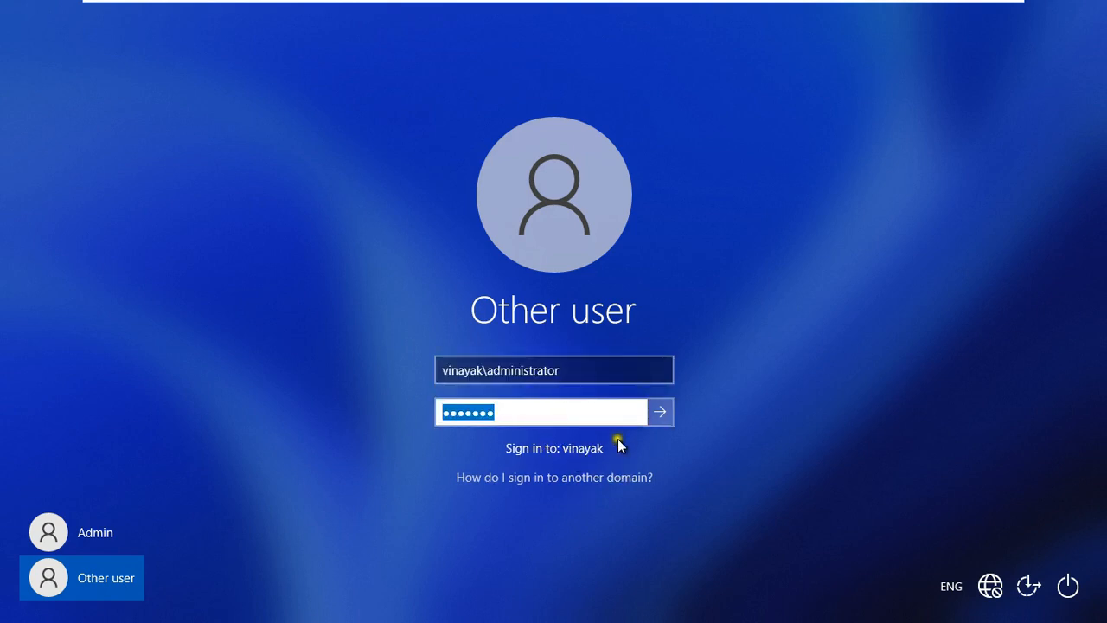
click(660, 412)
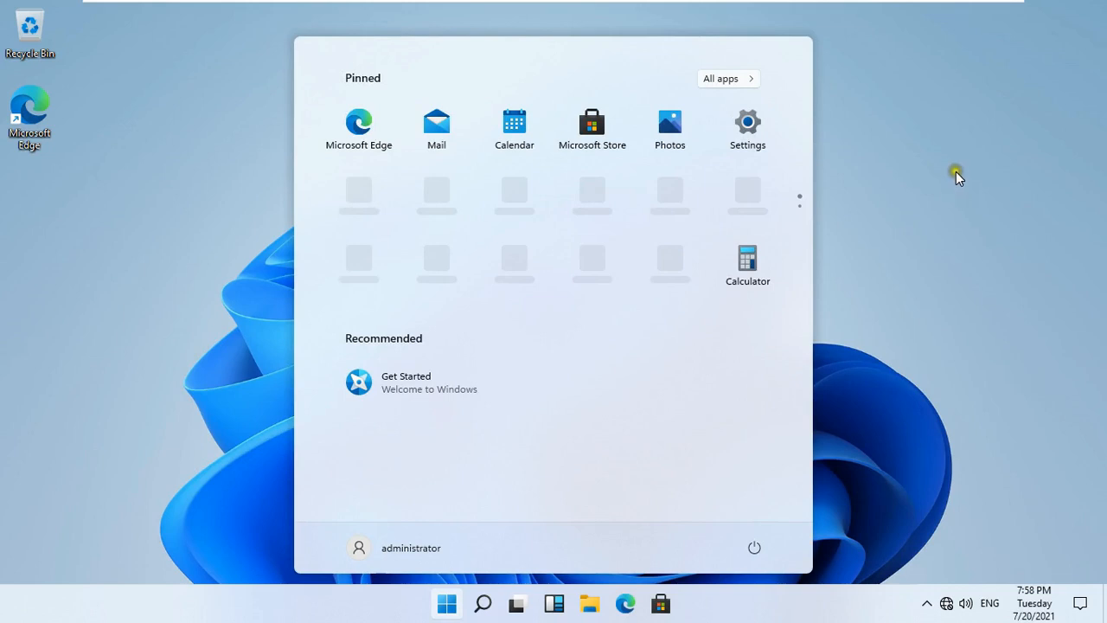
Close Start and open This PC's Properties from File Explorer.
click(954, 150)
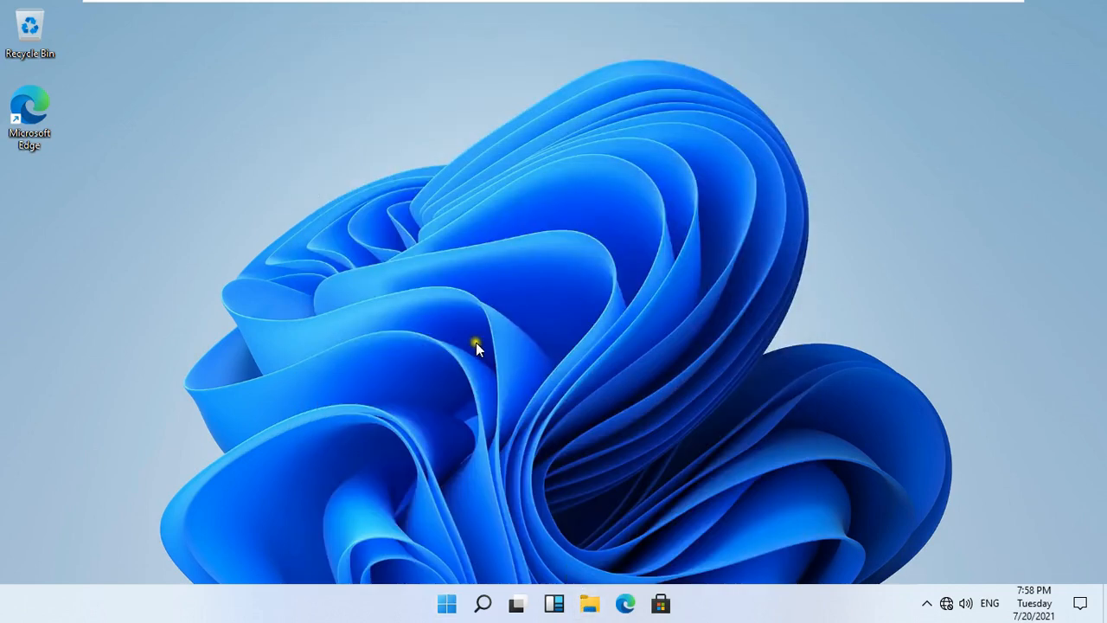
key(super+e)
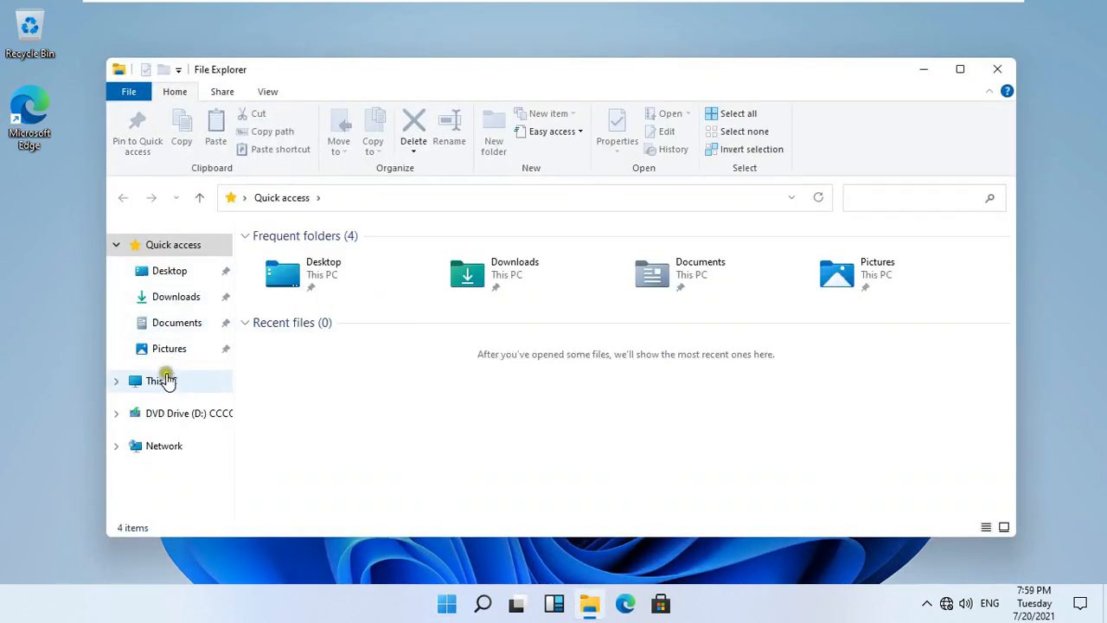
right_click(161, 382)
click(199, 361)
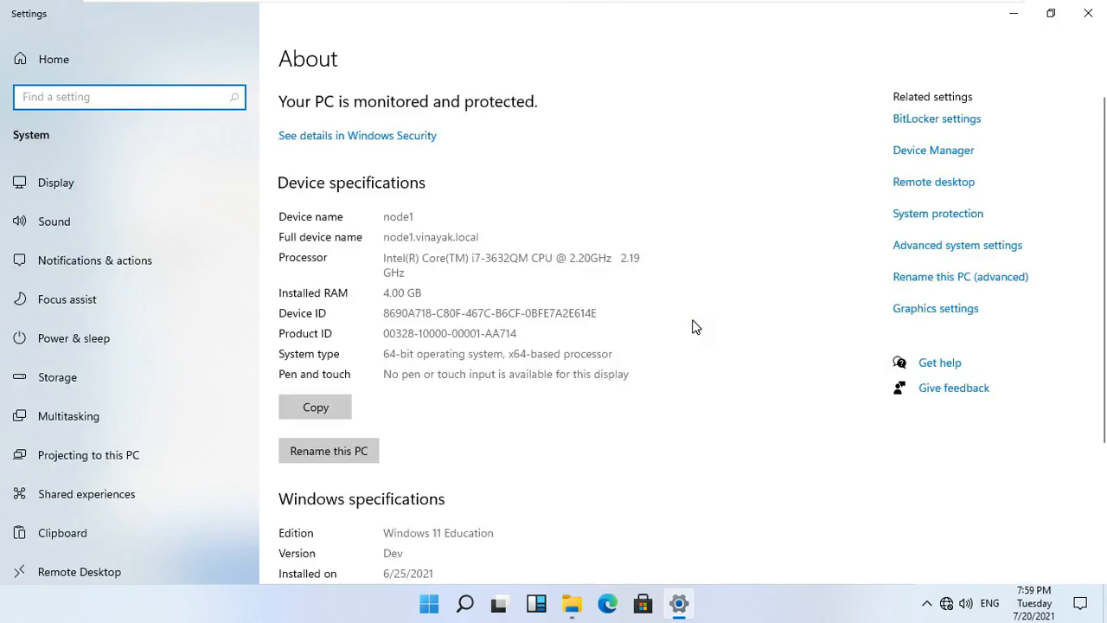
Verify the full device name node1.vinayak.local, then close Settings and File Explorer.
drag(383, 236, 522, 272)
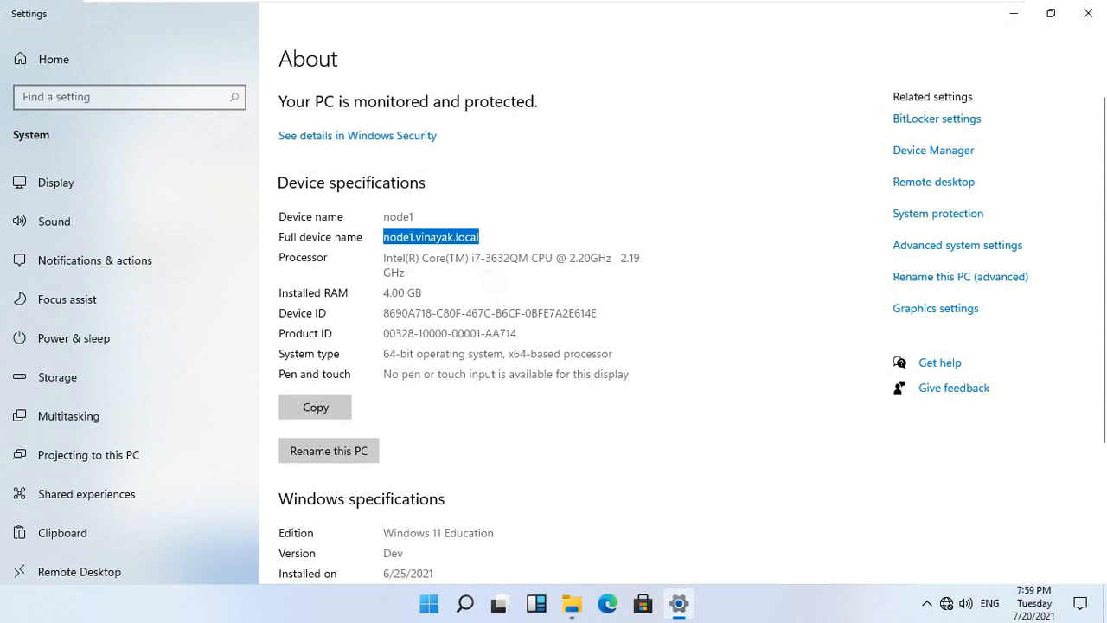
click(613, 236)
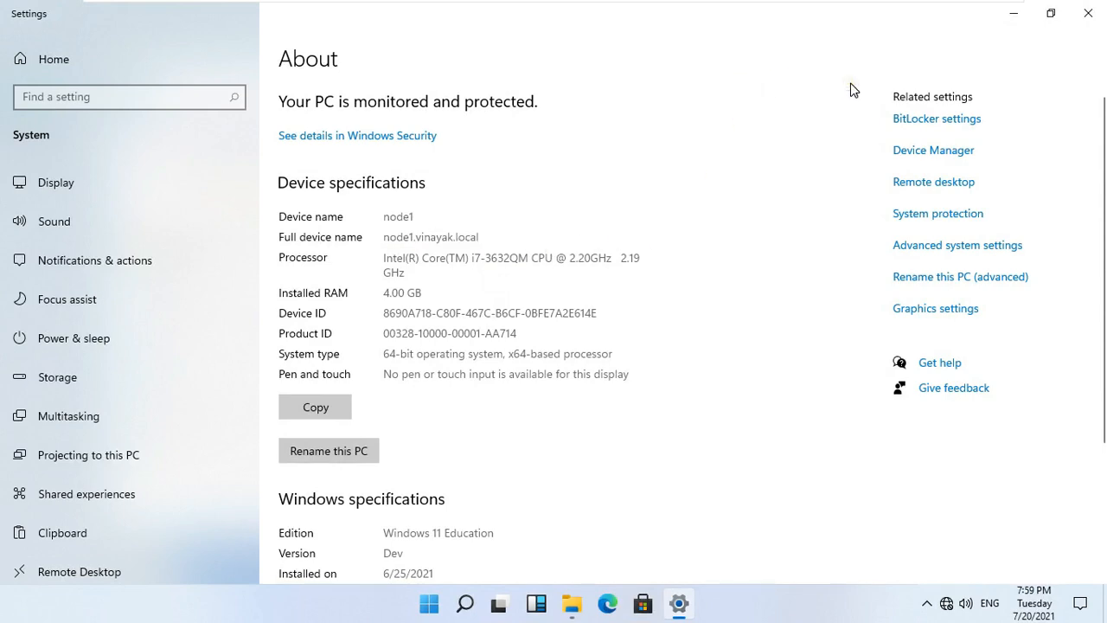
click(1088, 14)
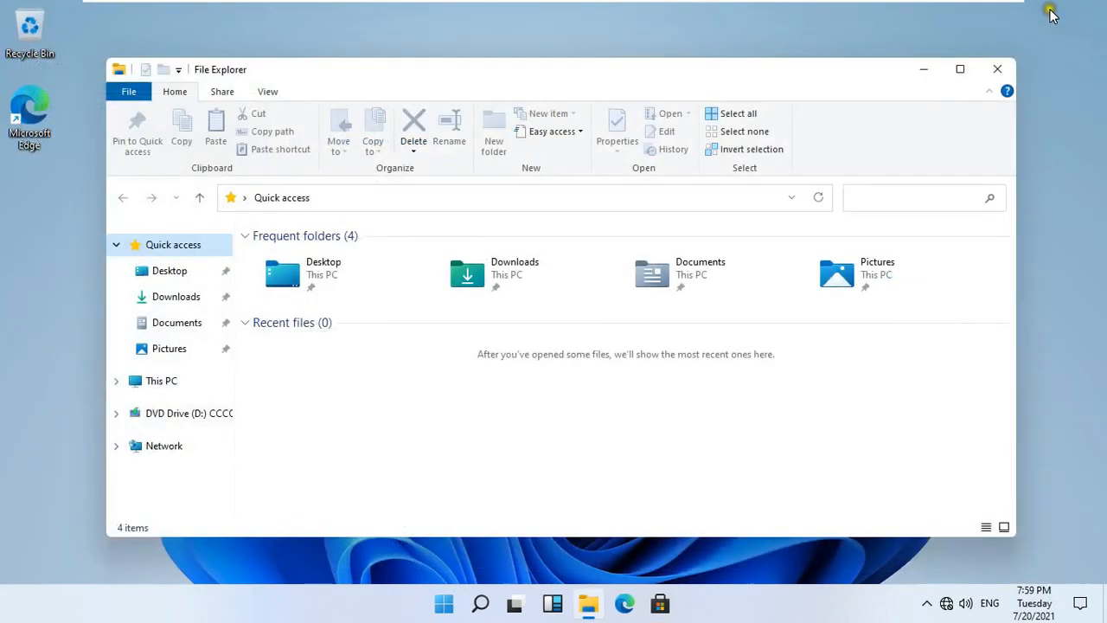
click(1001, 69)
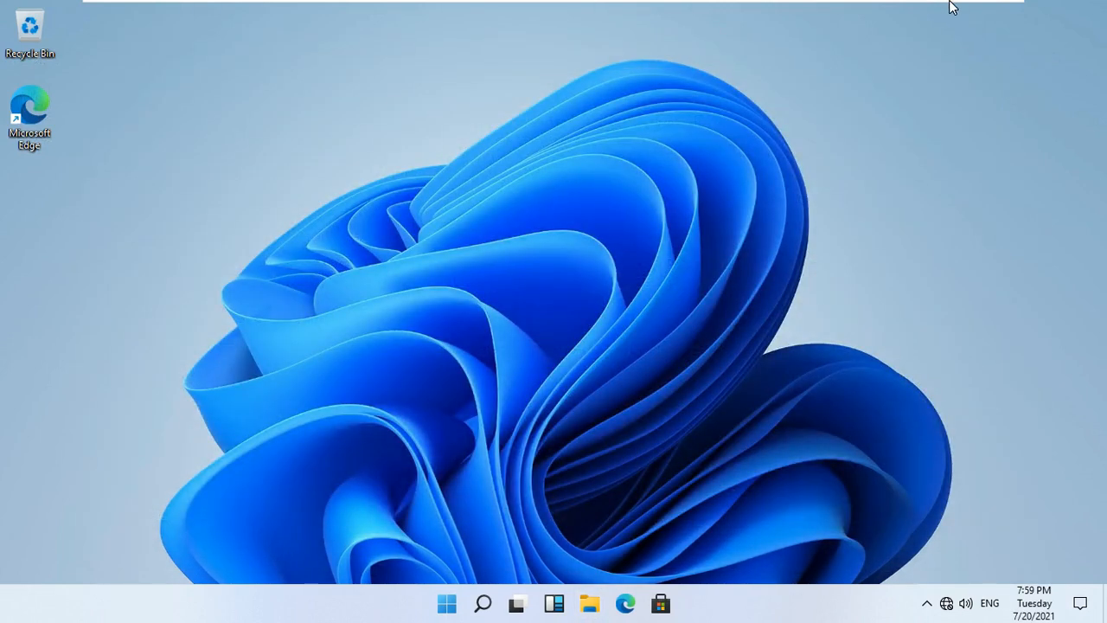